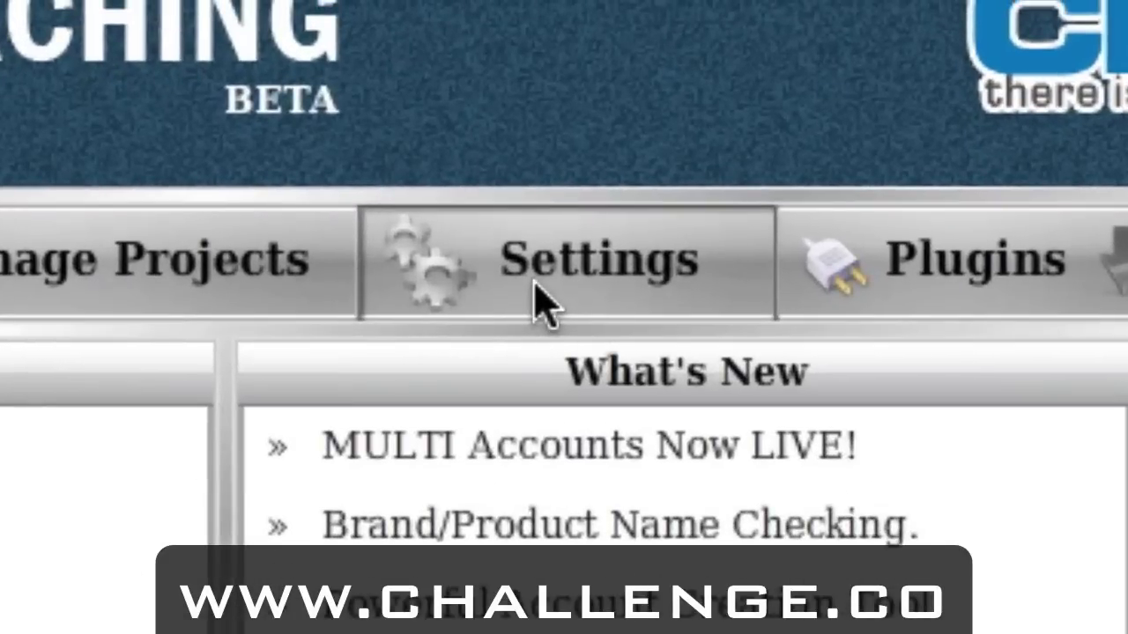
Open the settings and create a new account profile named "Ping Kaching".
{"action": "left_click", "coordinate": [537, 299]}
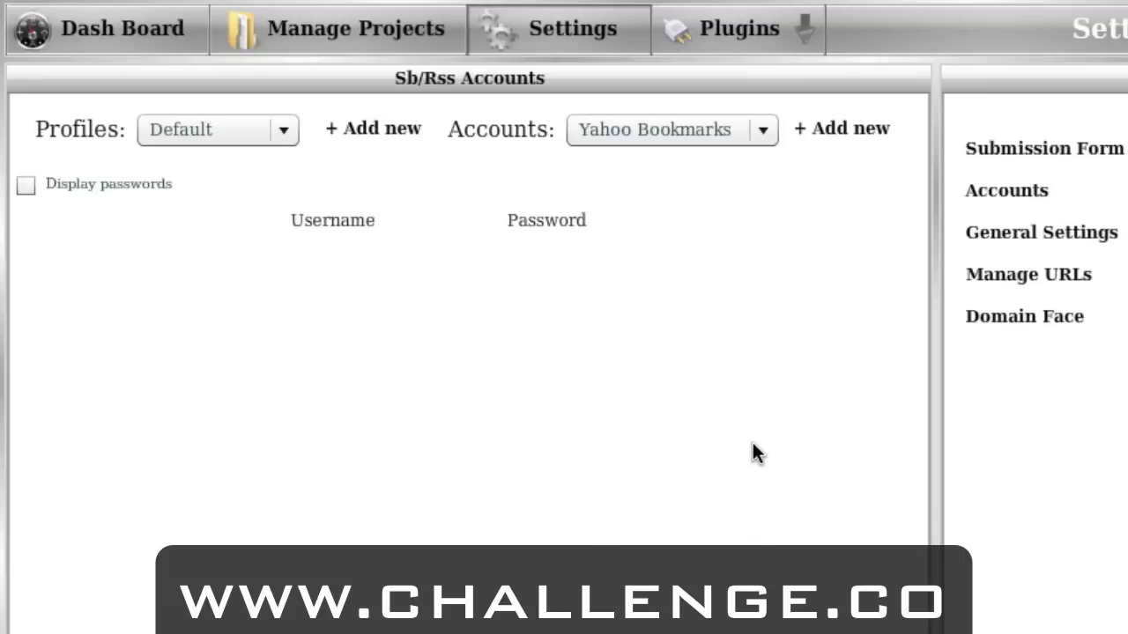
{"action": "left_click", "coordinate": [285, 134]}
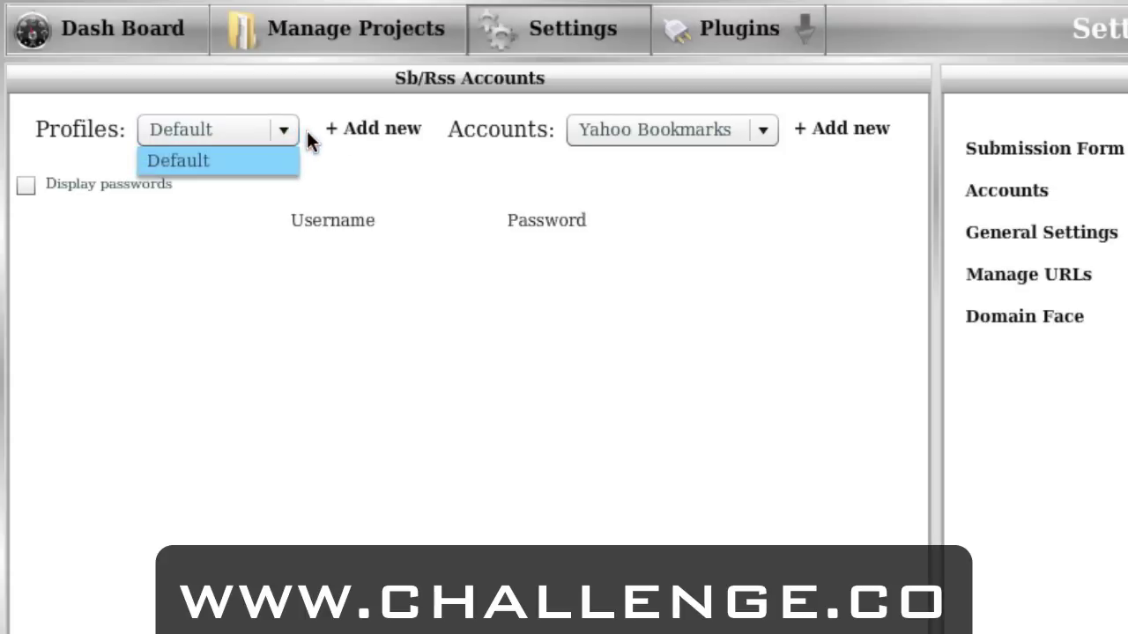
{"action": "left_click", "coordinate": [347, 152]}
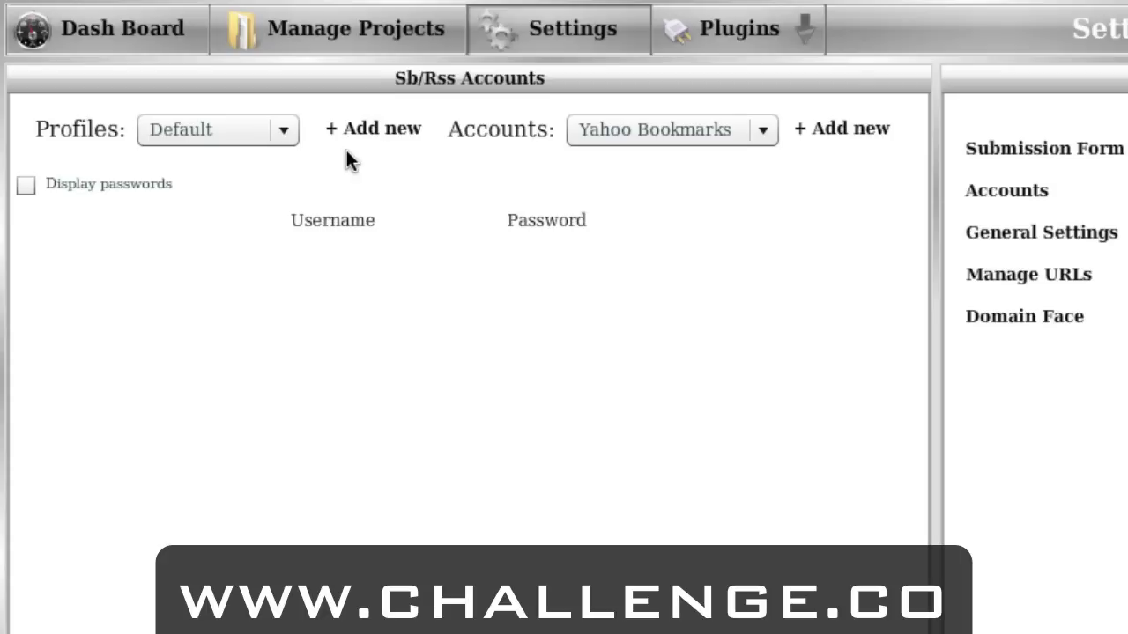
{"action": "left_click", "coordinate": [361, 132]}
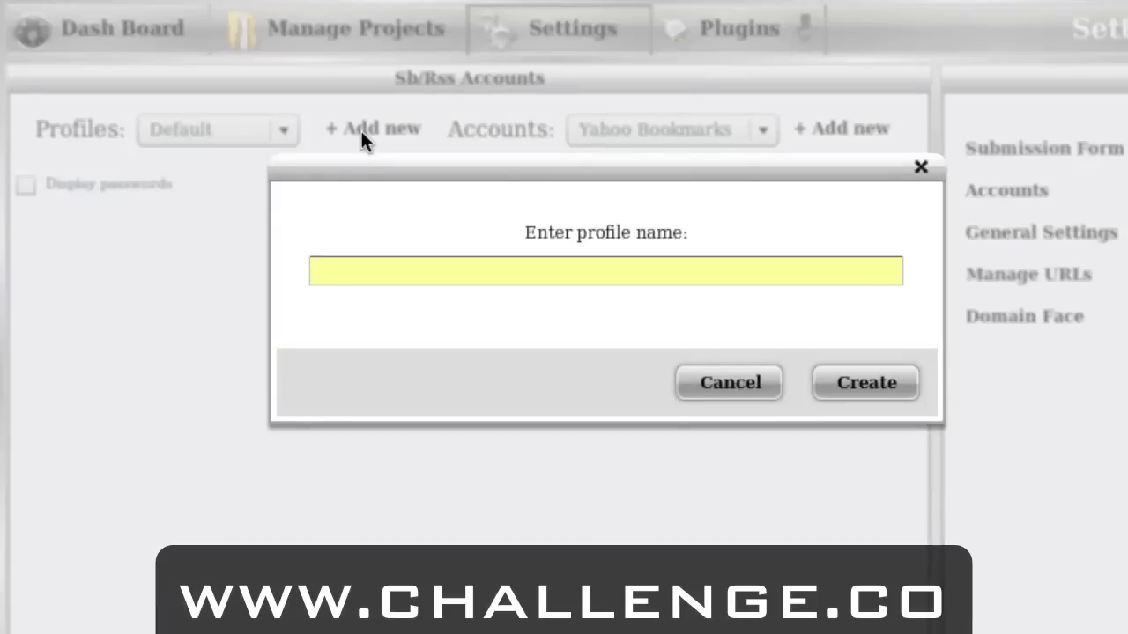
{"action": "left_click", "coordinate": [353, 270]}
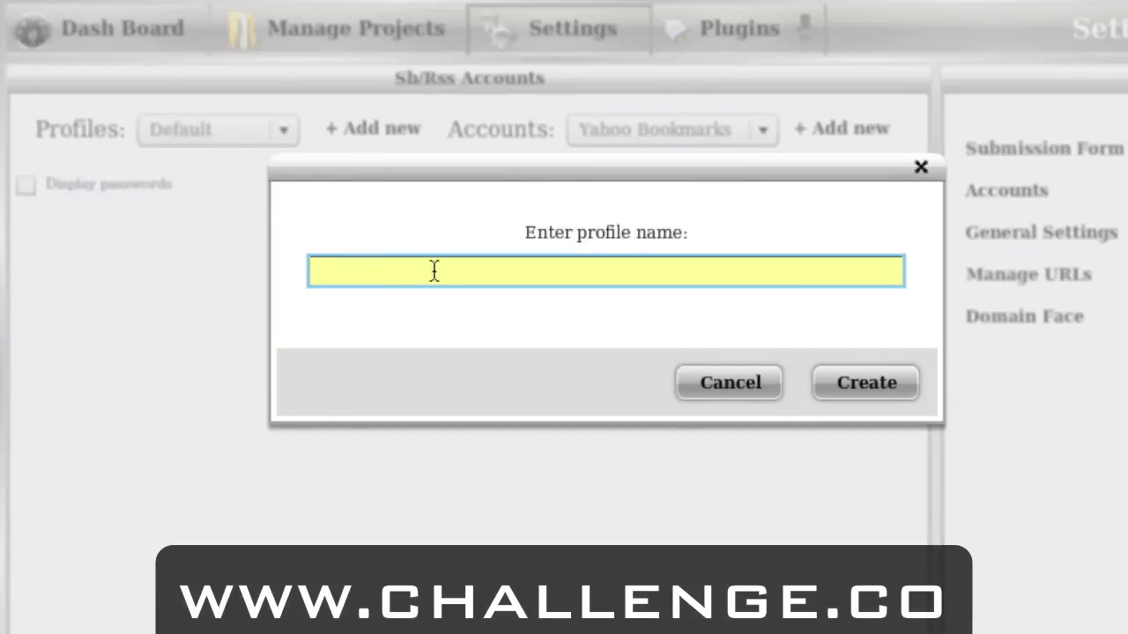
{"action": "type", "text": "Fing Kaching"}
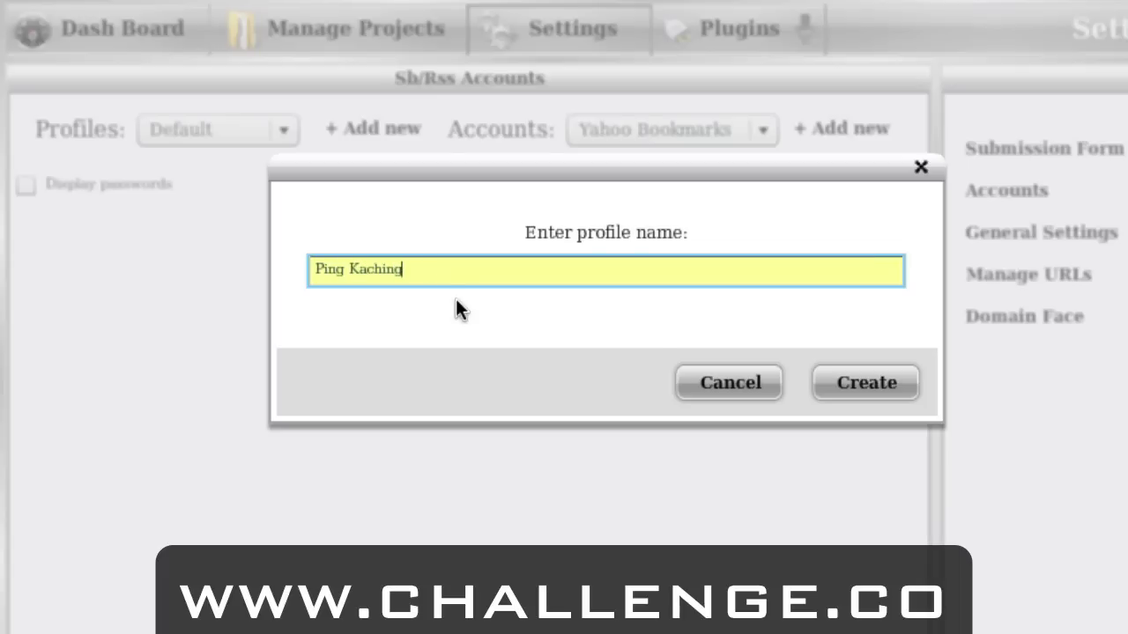
{"action": "left_click", "coordinate": [863, 380]}
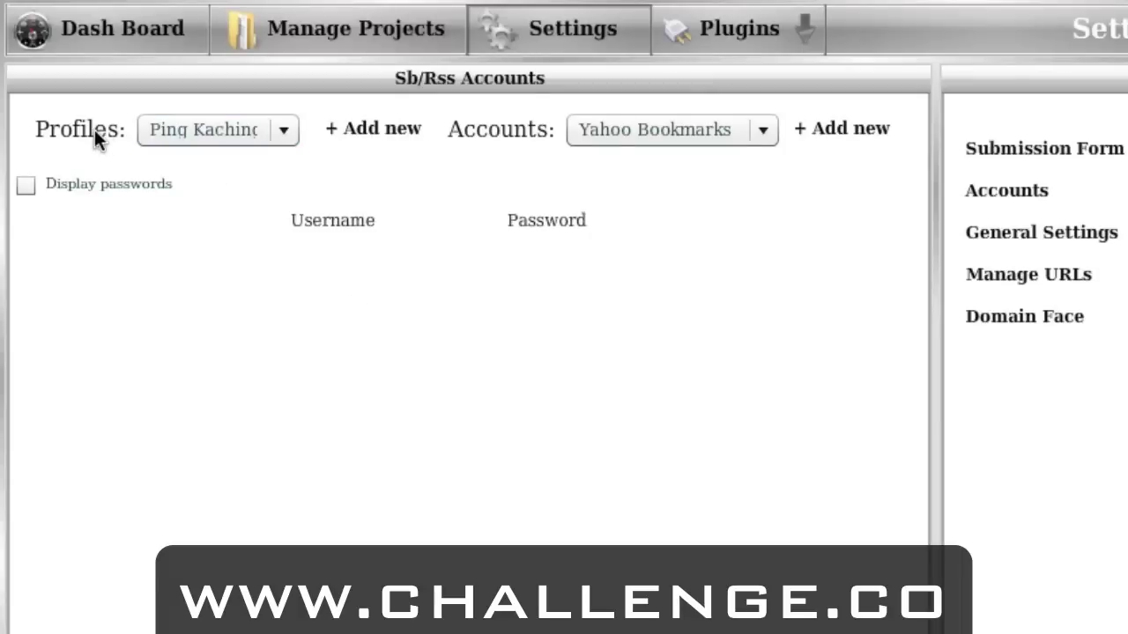
{"action": "left_click", "coordinate": [224, 127]}
{"action": "left_click", "coordinate": [224, 127]}
{"action": "left_click", "coordinate": [197, 129]}
{"action": "left_click", "coordinate": [185, 189]}
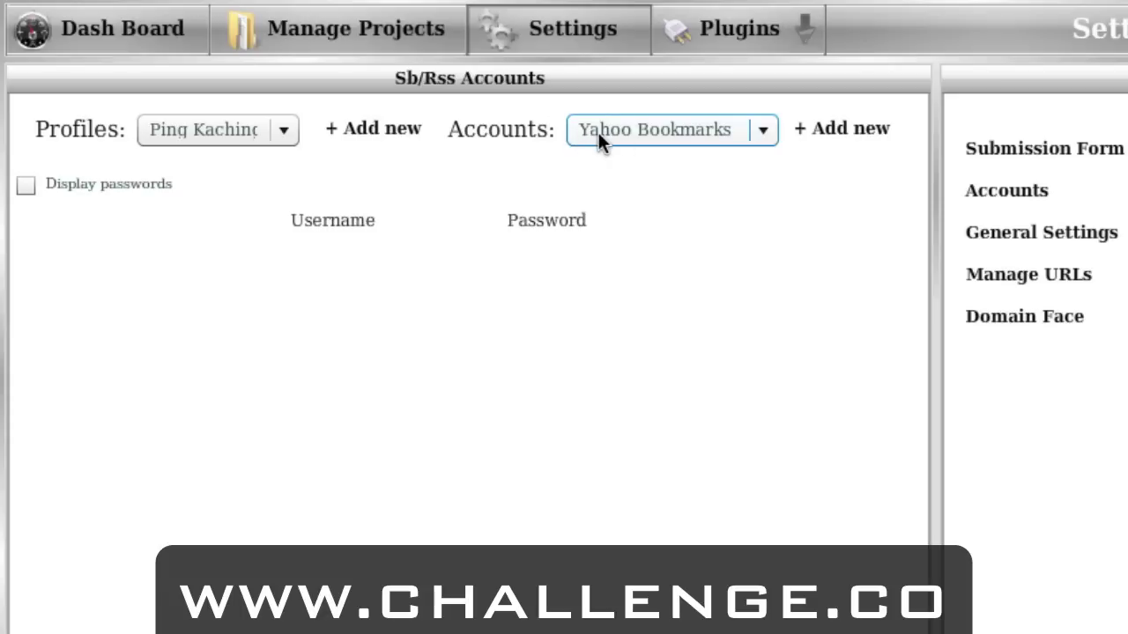
Add a Facebook account entry to the Ping Kaching profile from the available account types.
{"action": "left_click", "coordinate": [668, 140]}
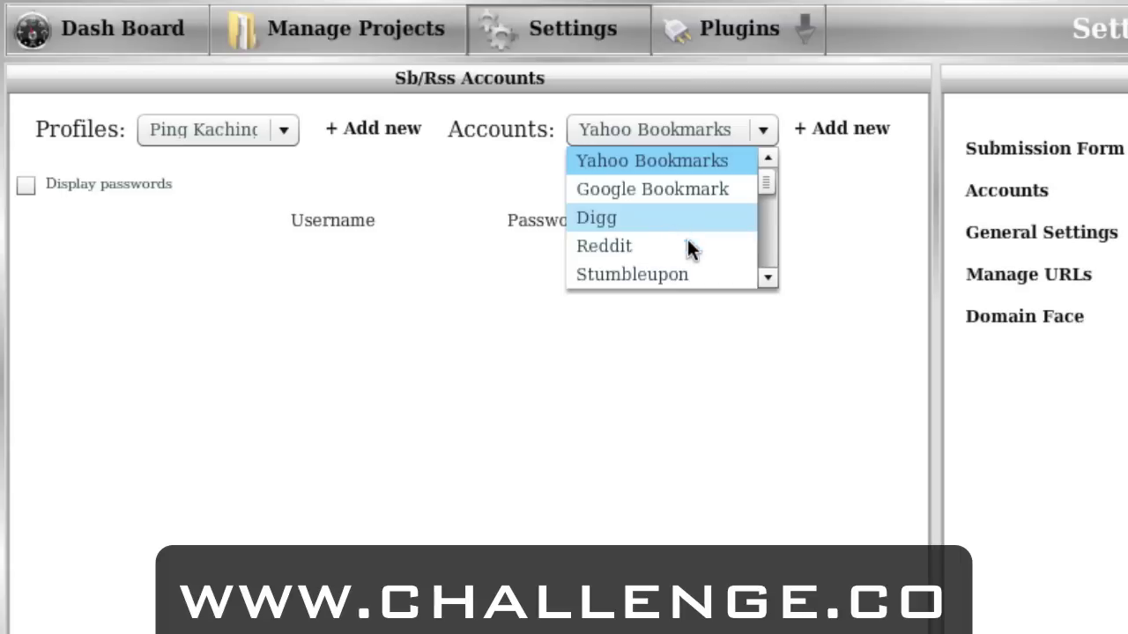
{"action": "left_click", "coordinate": [767, 278]}
{"action": "left_click", "coordinate": [767, 278]}
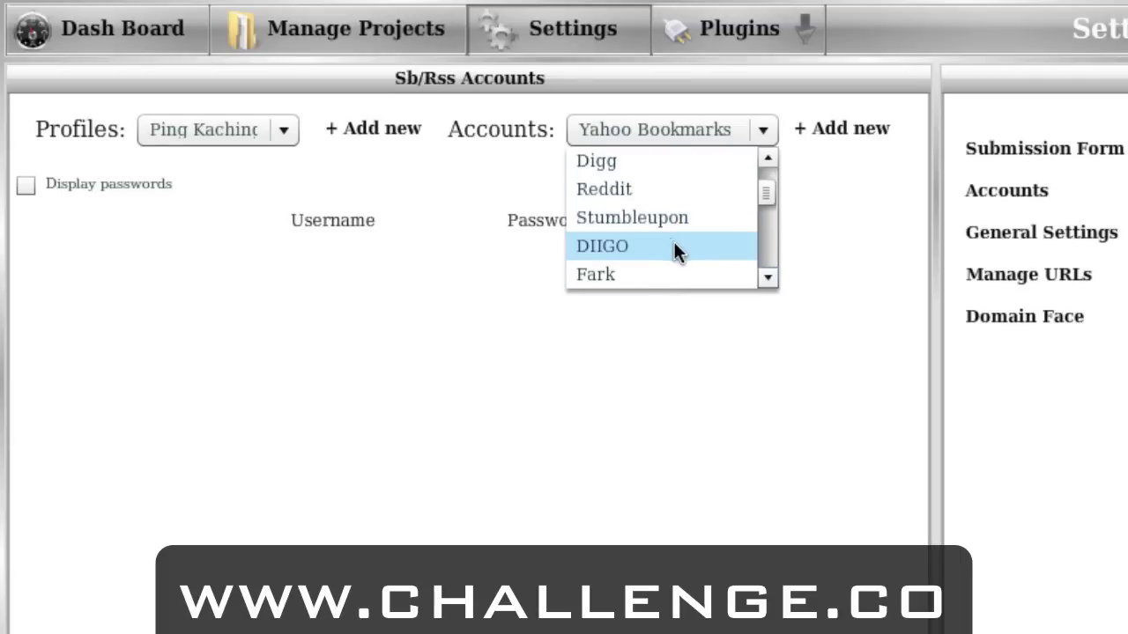
{"action": "left_click", "coordinate": [768, 279]}
{"action": "left_click", "coordinate": [768, 278]}
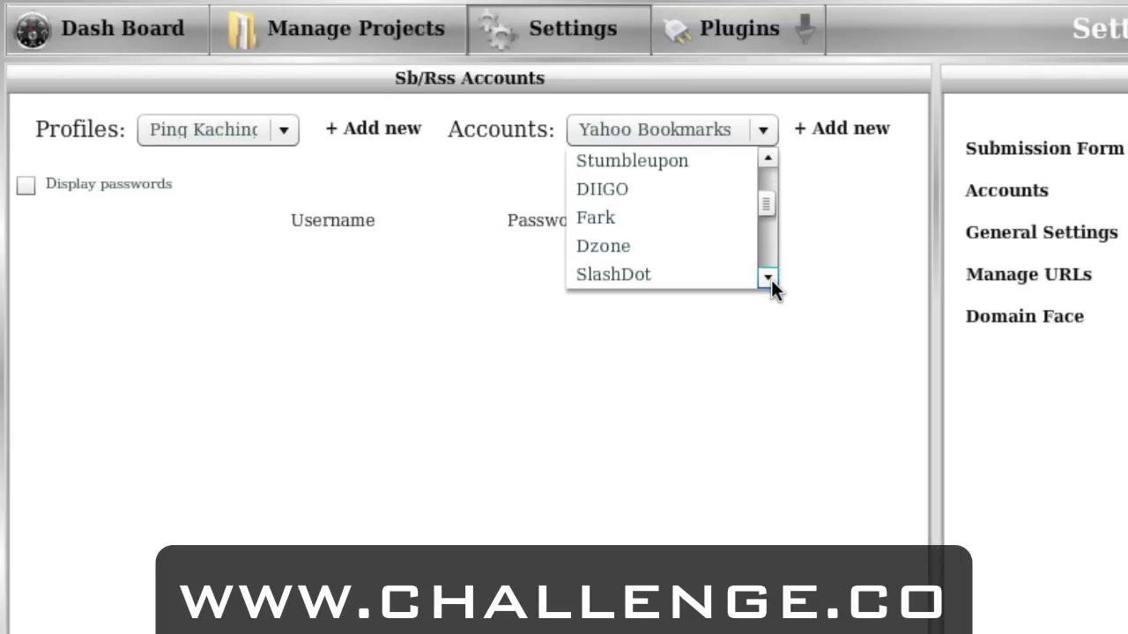
{"action": "left_click", "coordinate": [768, 278]}
{"action": "left_click", "coordinate": [768, 278]}
{"action": "left_click", "coordinate": [768, 278]}
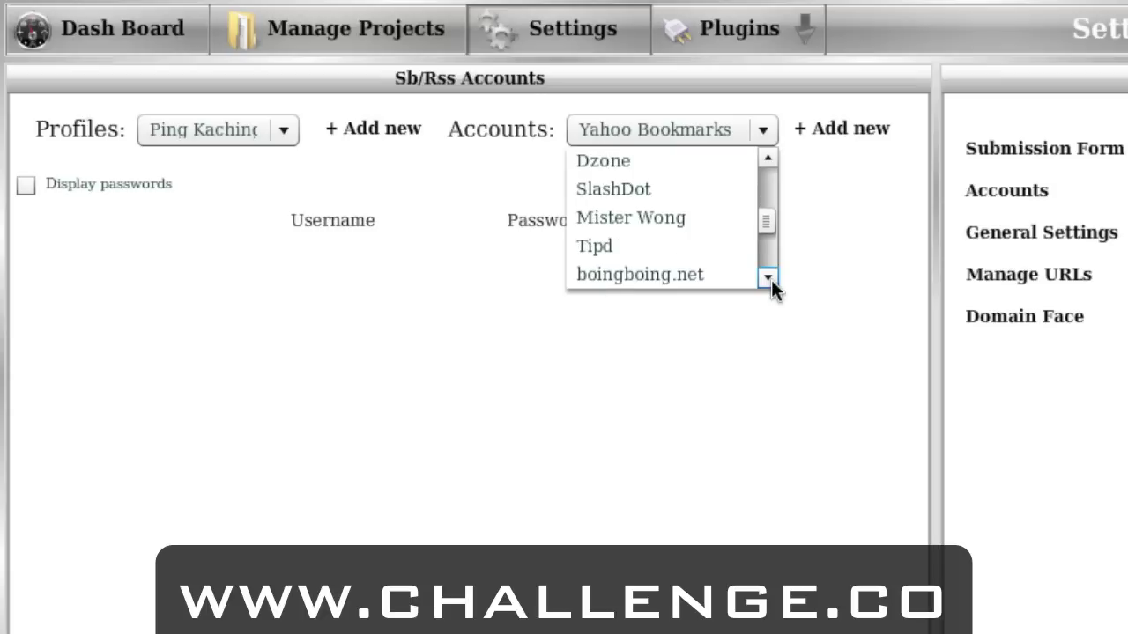
{"action": "left_click", "coordinate": [768, 278]}
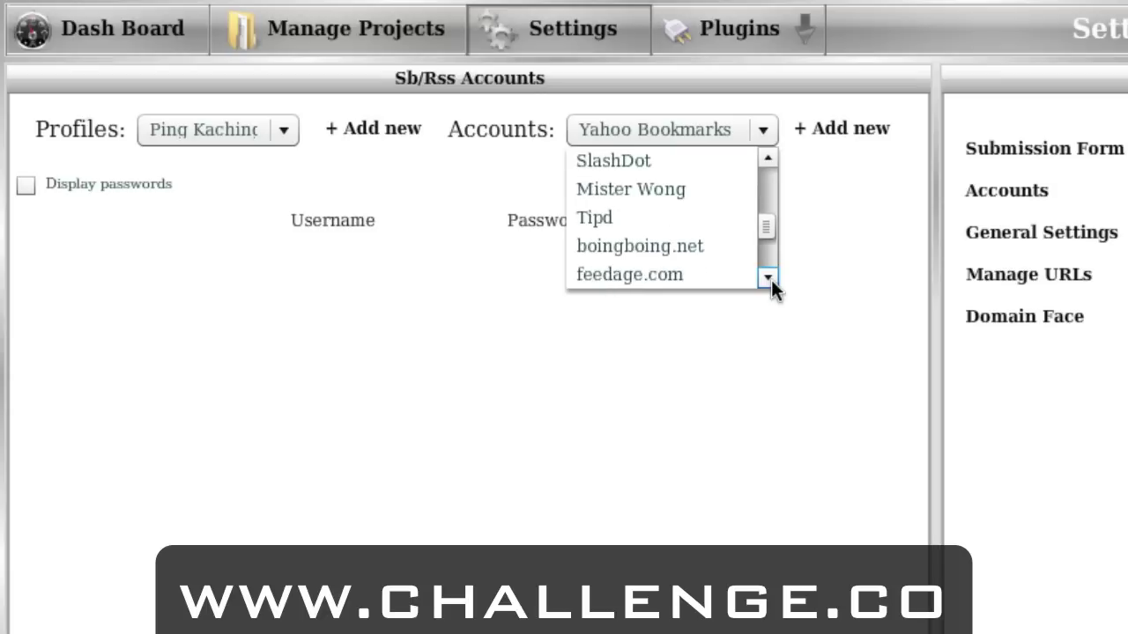
{"action": "left_click", "coordinate": [768, 278]}
{"action": "left_click", "coordinate": [768, 278]}
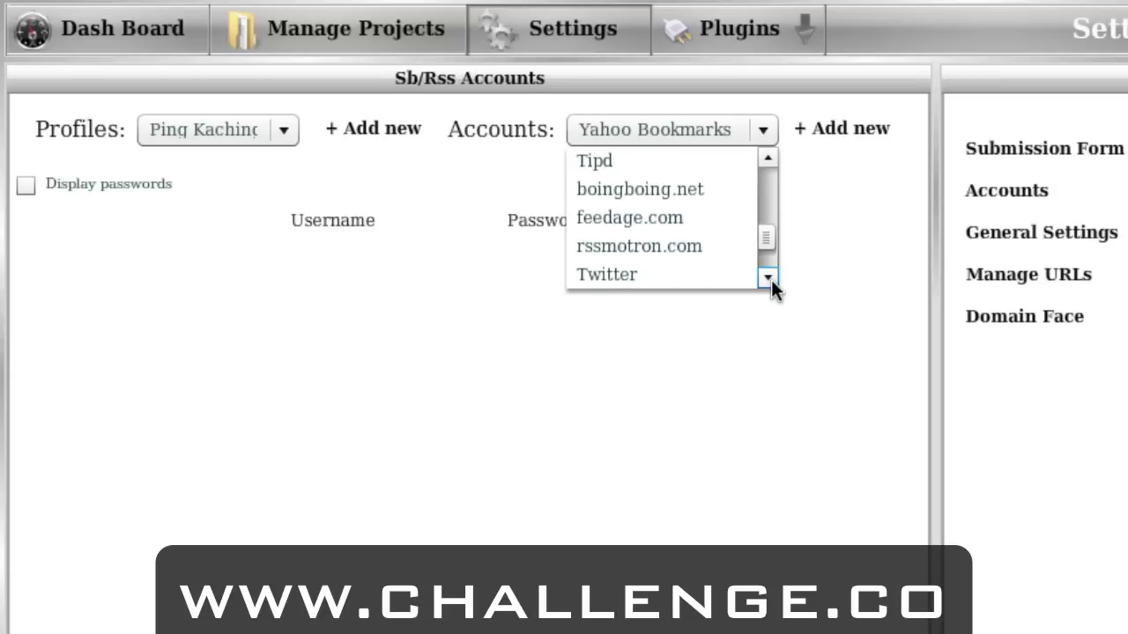
{"action": "left_click_drag", "start_coordinate": [770, 233], "coordinate": [770, 258]}
{"action": "left_click", "coordinate": [659, 219]}
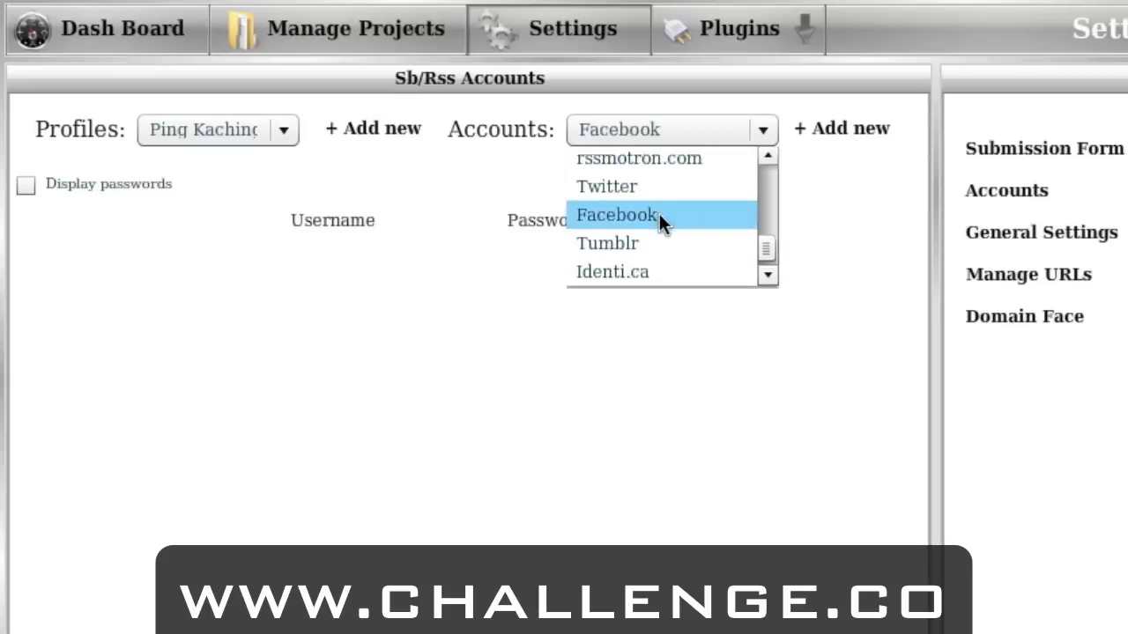
{"action": "left_click", "coordinate": [850, 142]}
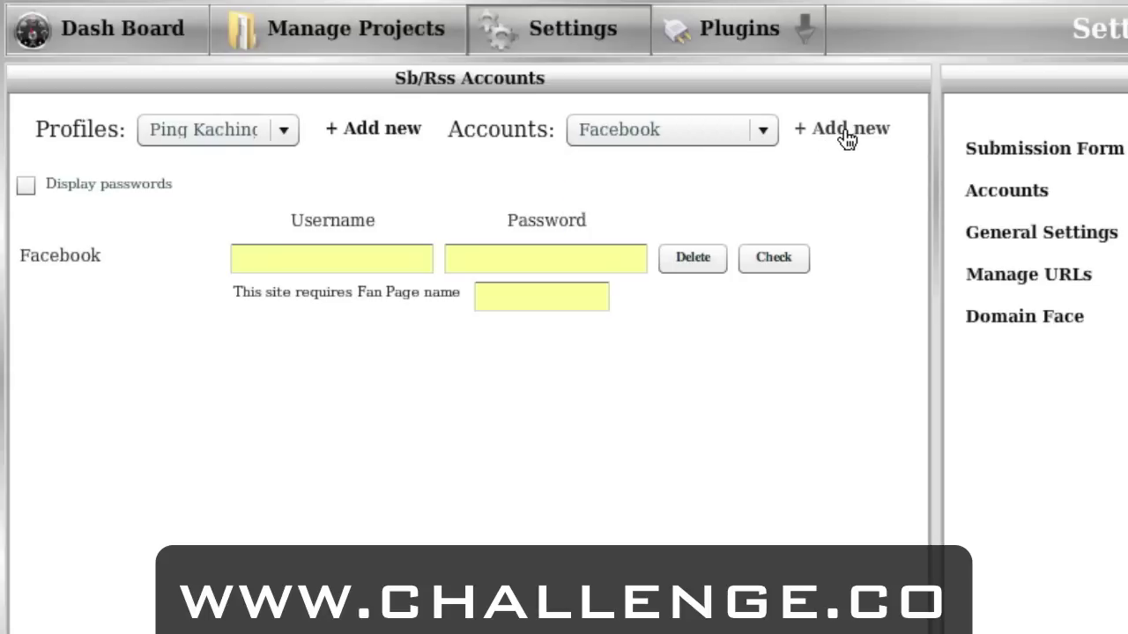
{"action": "left_click", "coordinate": [292, 264]}
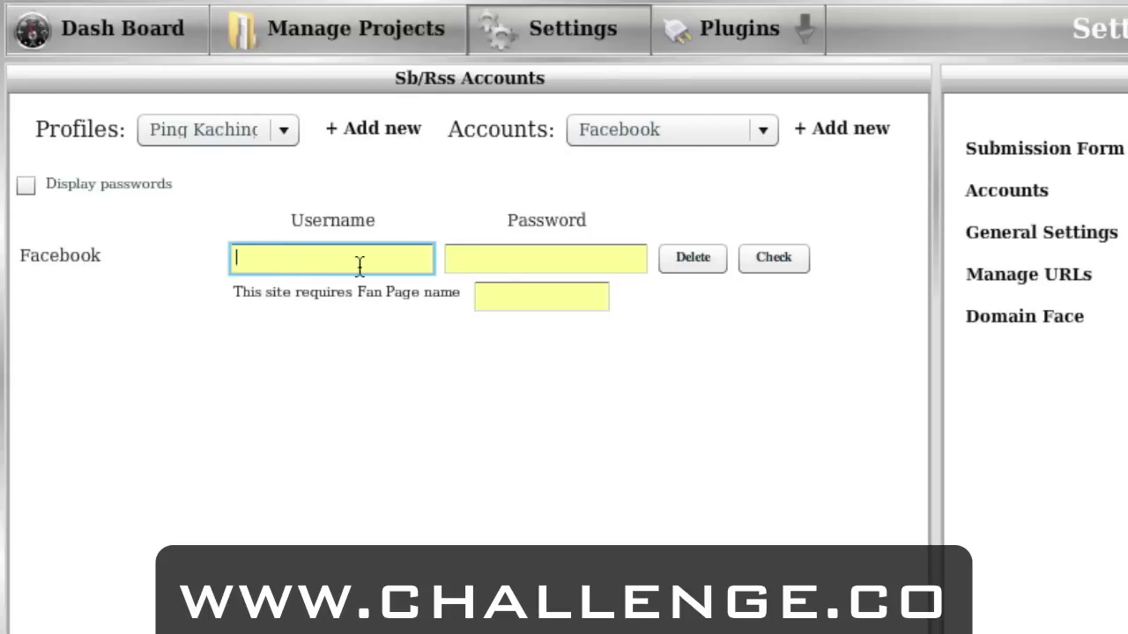
{"action": "left_click", "coordinate": [506, 255]}
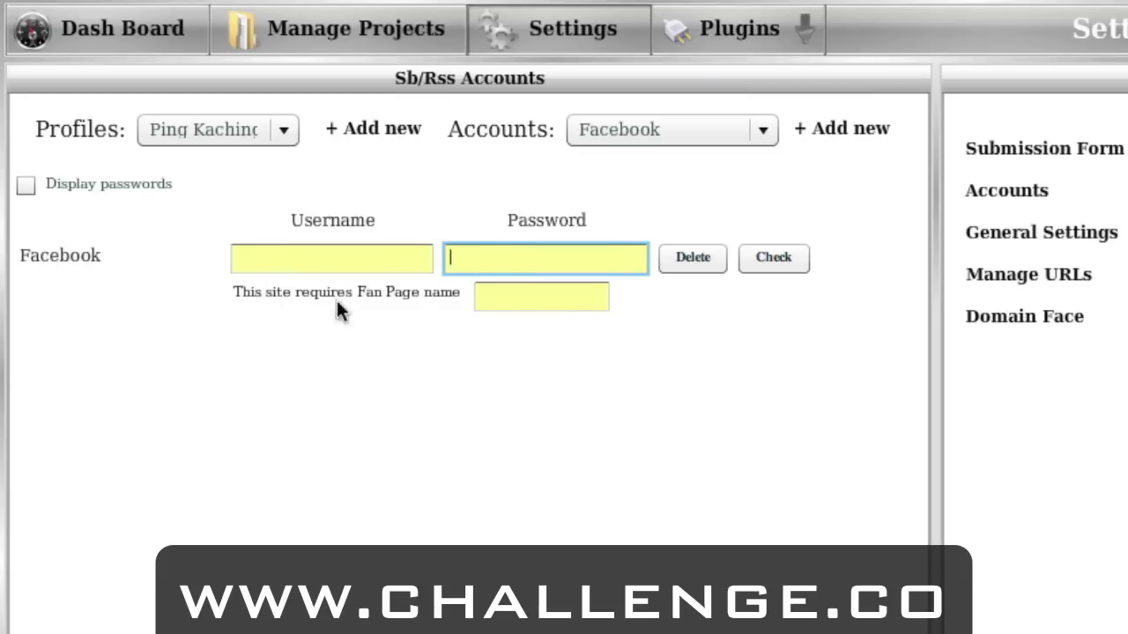
{"action": "left_click", "coordinate": [532, 303]}
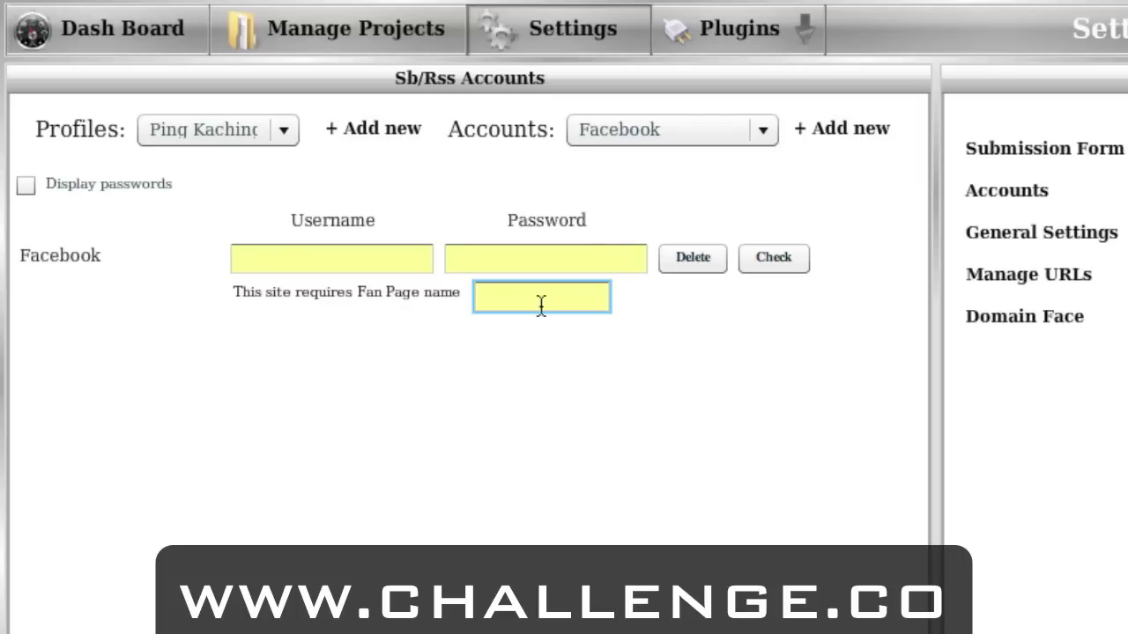
Add a Twitter account entry to the Ping Kaching profile.
{"action": "left_click", "coordinate": [632, 139]}
{"action": "left_click", "coordinate": [640, 189]}
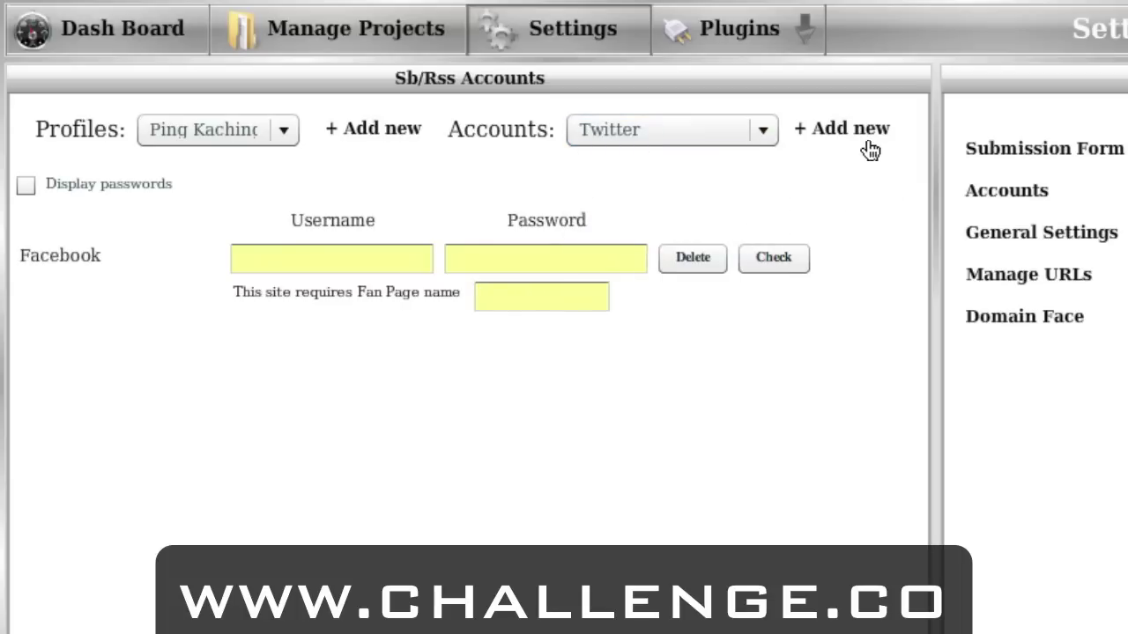
{"action": "left_click", "coordinate": [853, 144]}
{"action": "left_click", "coordinate": [297, 257]}
{"action": "left_click", "coordinate": [486, 263]}
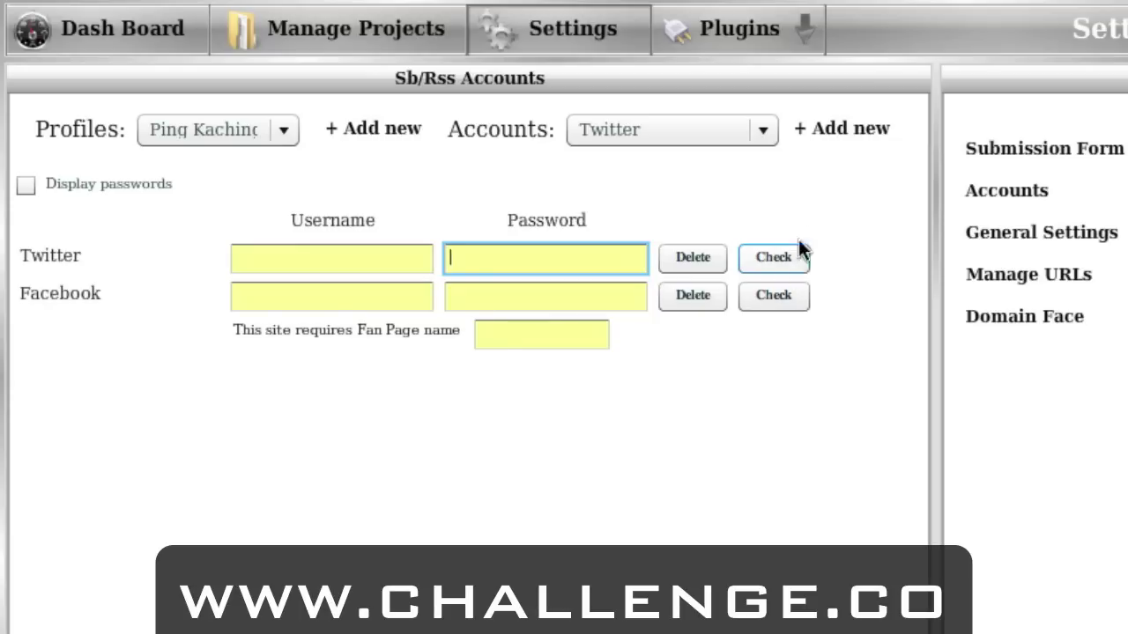
Open the Account Creation Tool and select Digg as the website to create an account at for the Ping Kaching profile.
{"action": "left_click", "coordinate": [783, 33]}
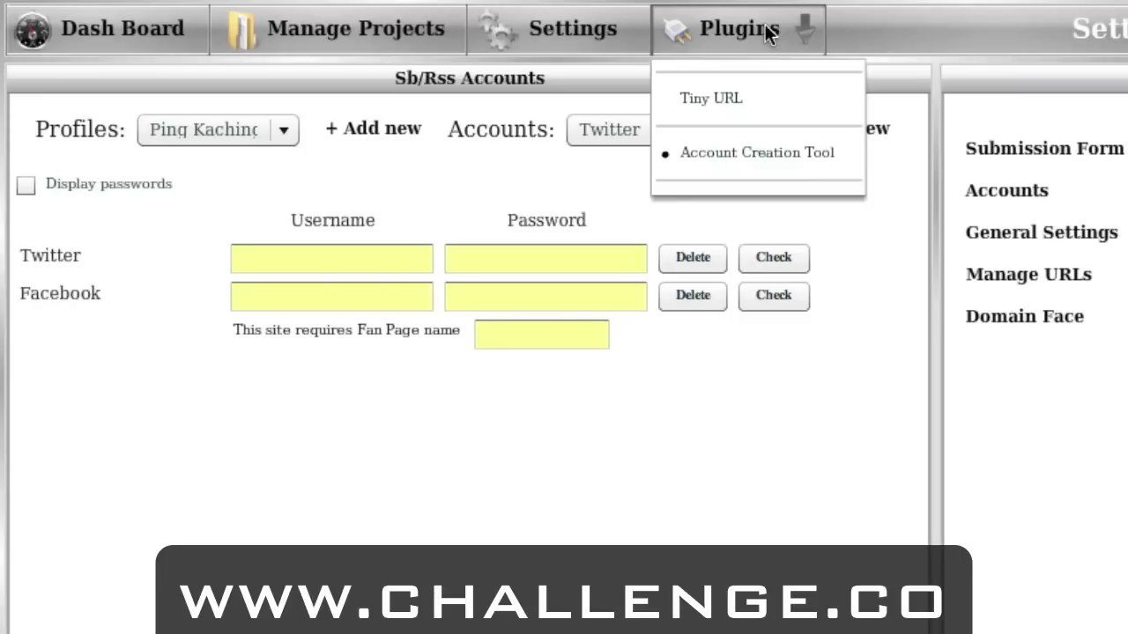
{"action": "left_click", "coordinate": [708, 157]}
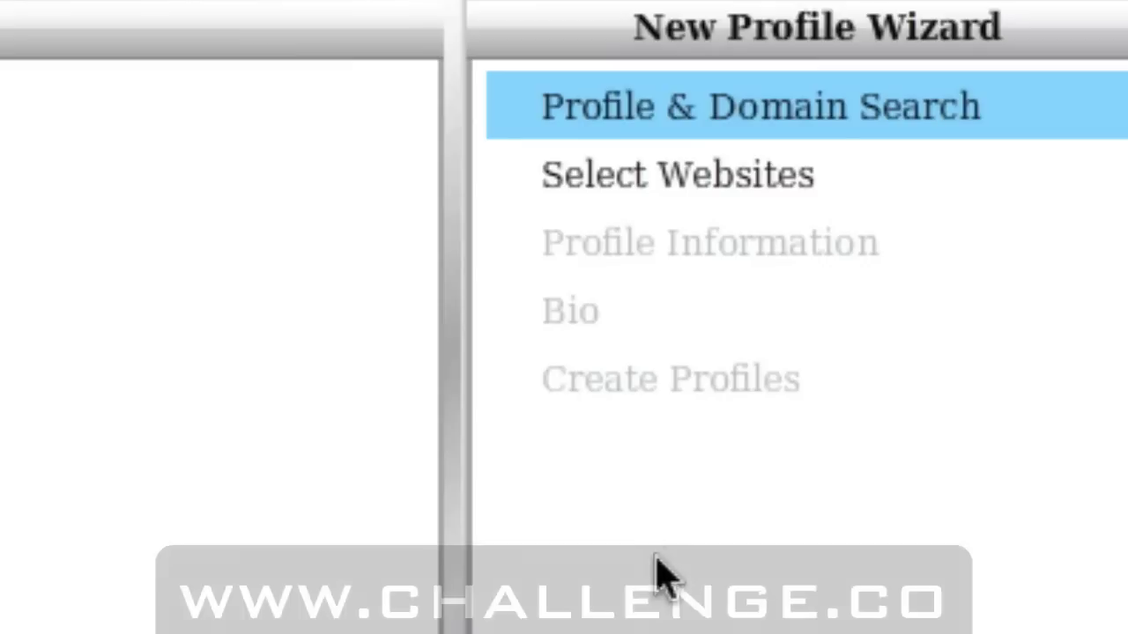
{"action": "left_click", "coordinate": [676, 202]}
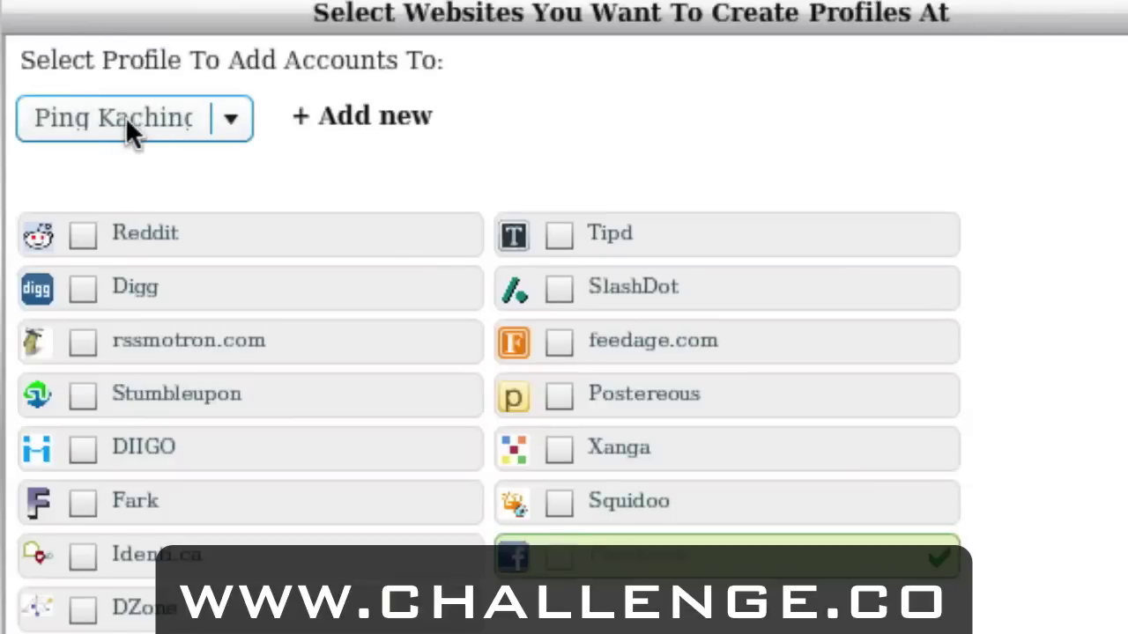
{"action": "left_click", "coordinate": [126, 127]}
{"action": "left_click", "coordinate": [118, 126]}
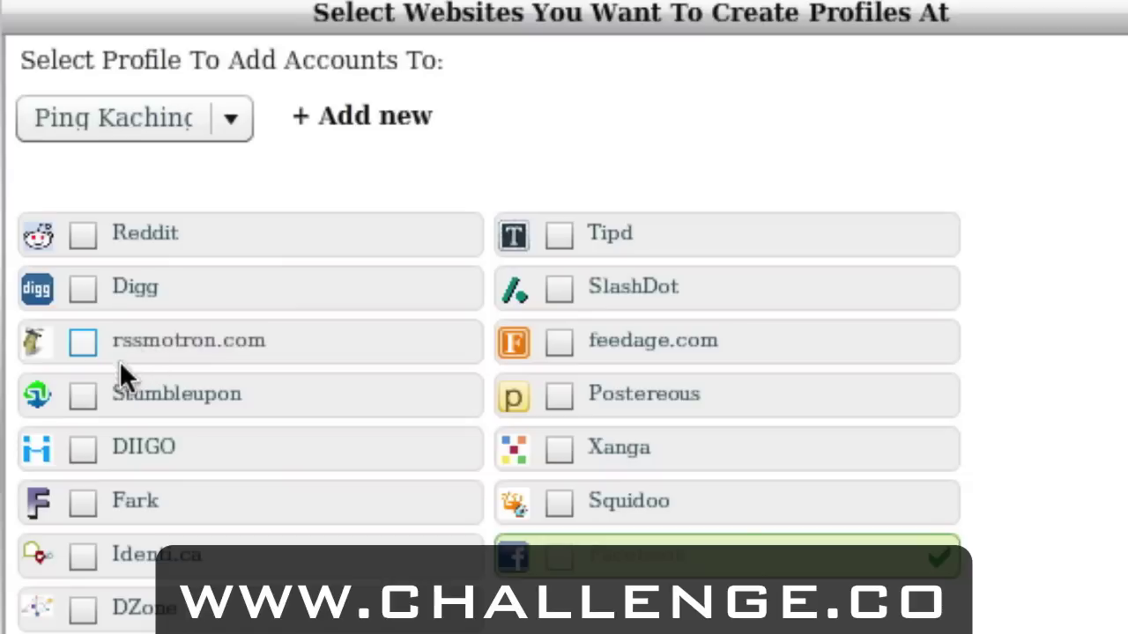
{"action": "left_click", "coordinate": [87, 289]}
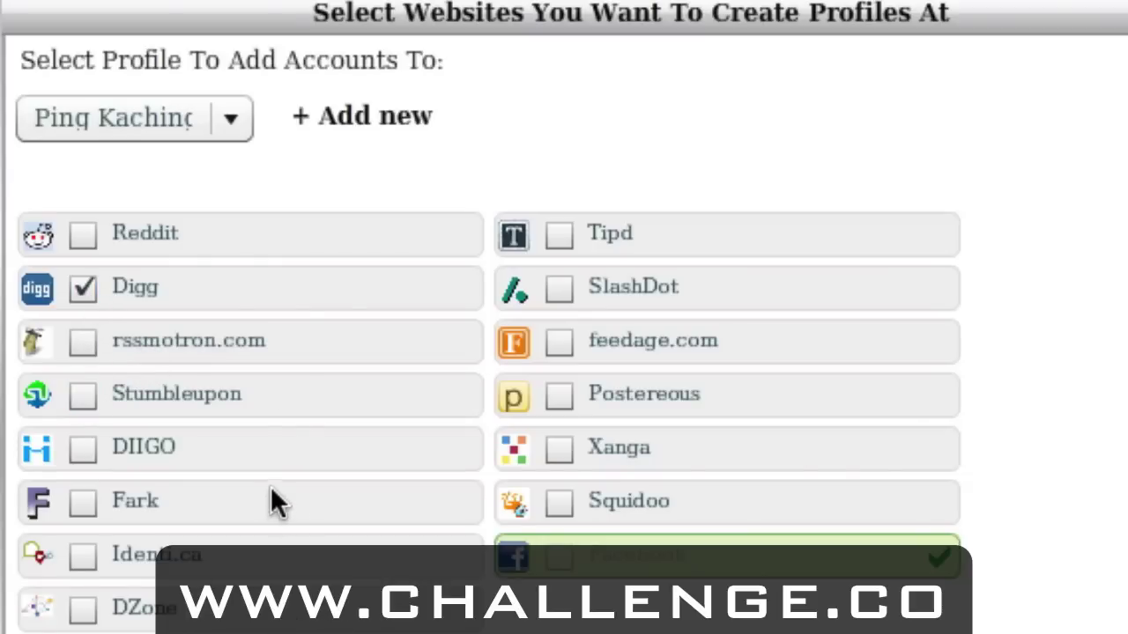
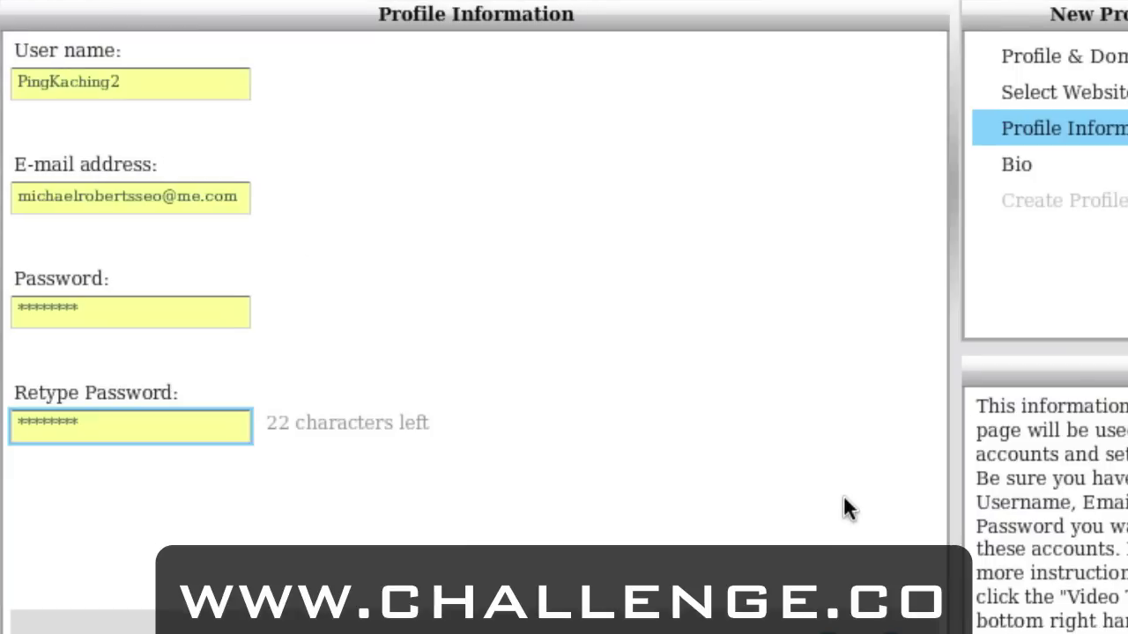
Go through the Bio stage of the New Profile Wizard, recheck the selected websites, and proceed to Create Profiles.
{"action": "left_click", "coordinate": [1016, 169]}
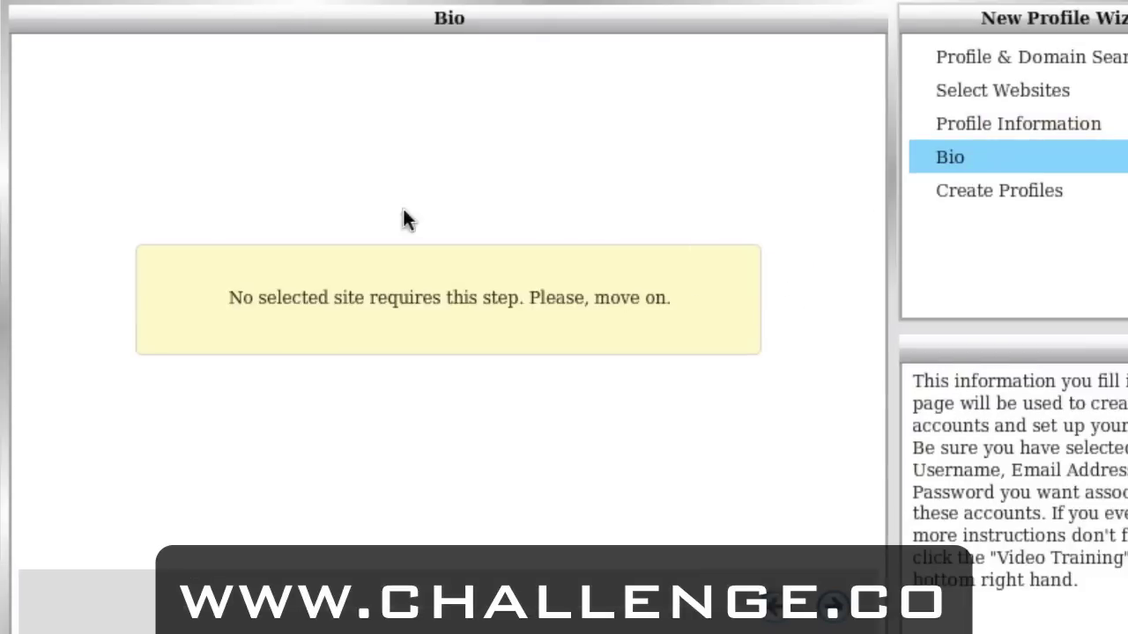
{"action": "left_click", "coordinate": [984, 105]}
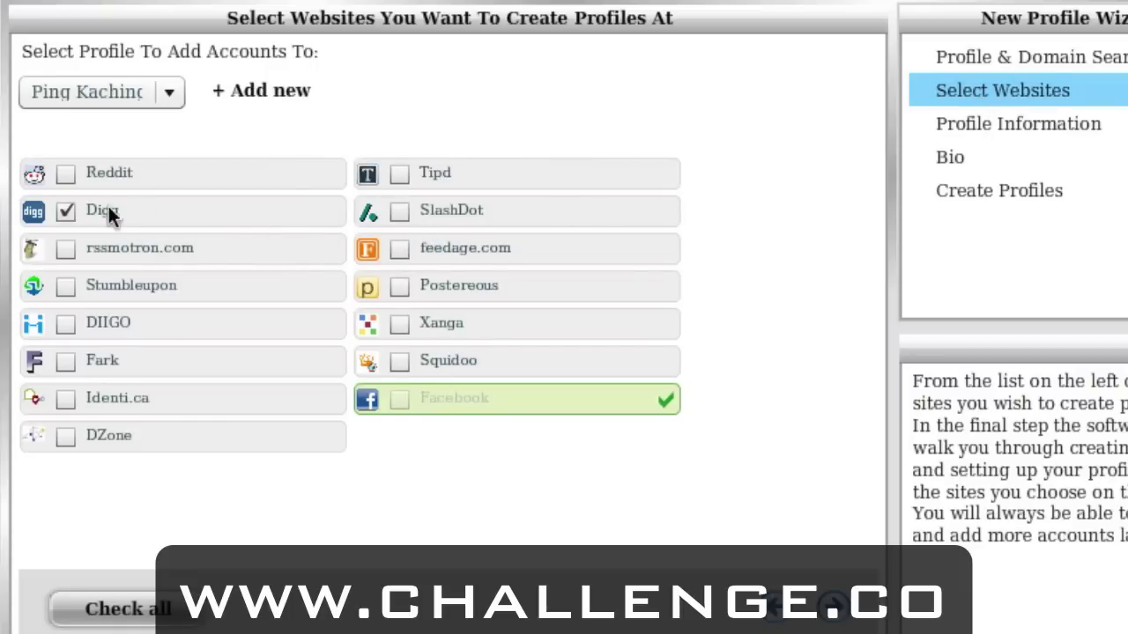
{"action": "left_click", "coordinate": [965, 168]}
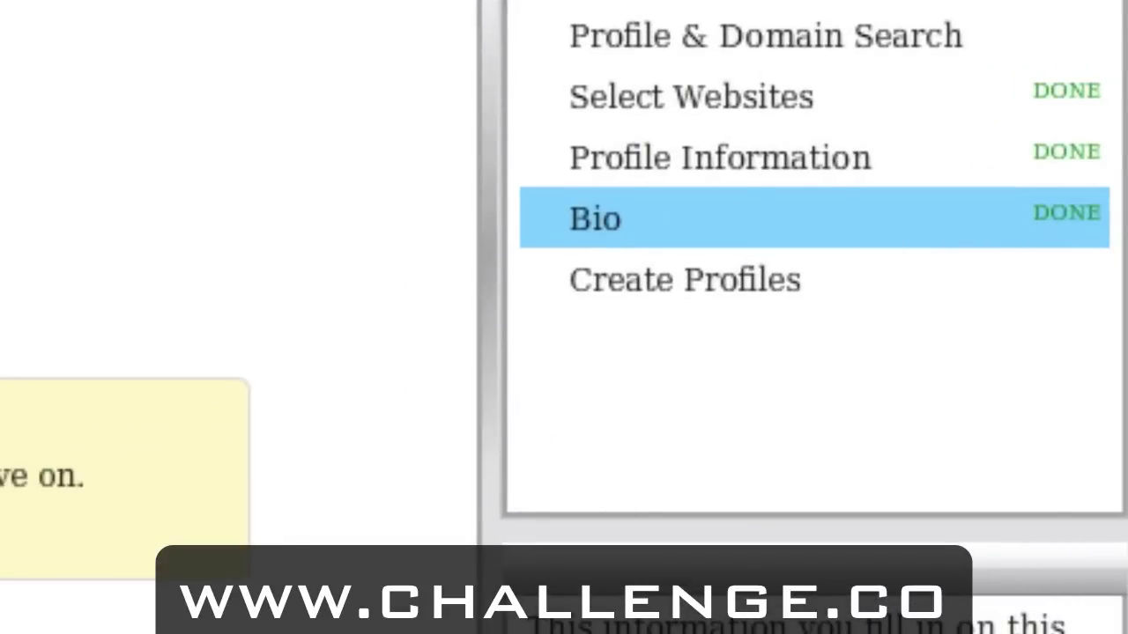
{"action": "left_click", "coordinate": [685, 279]}
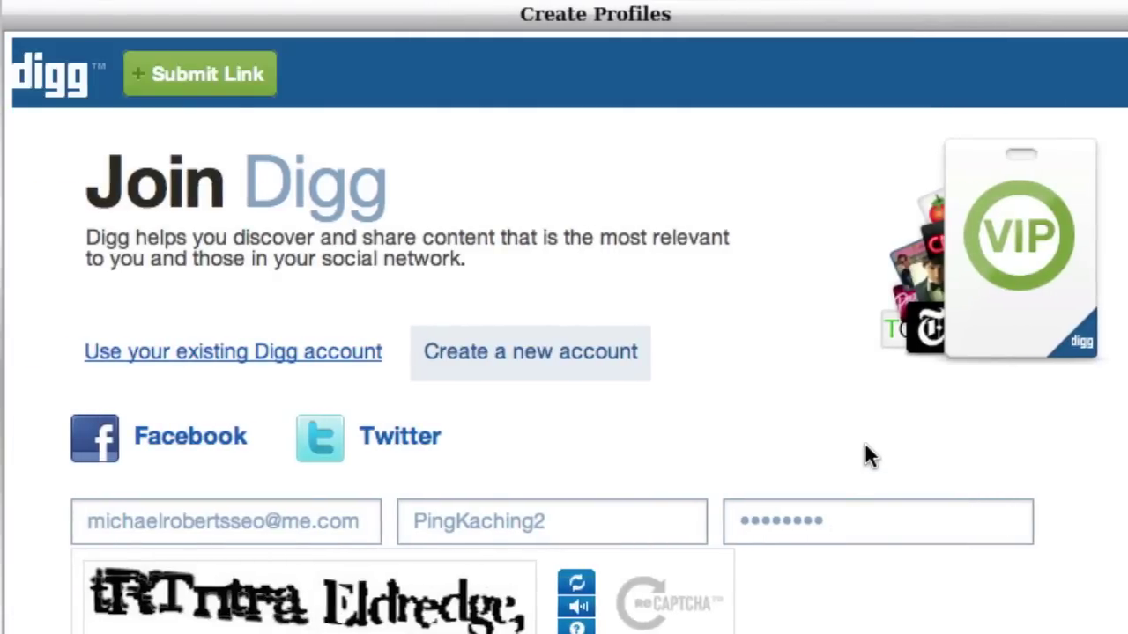
Enter the displayed reCAPTCHA words in the prefilled Digg sign-up form and create the account.
{"action": "scroll", "coordinate": [864, 454], "scroll_direction": "down", "scroll_amount": 3}
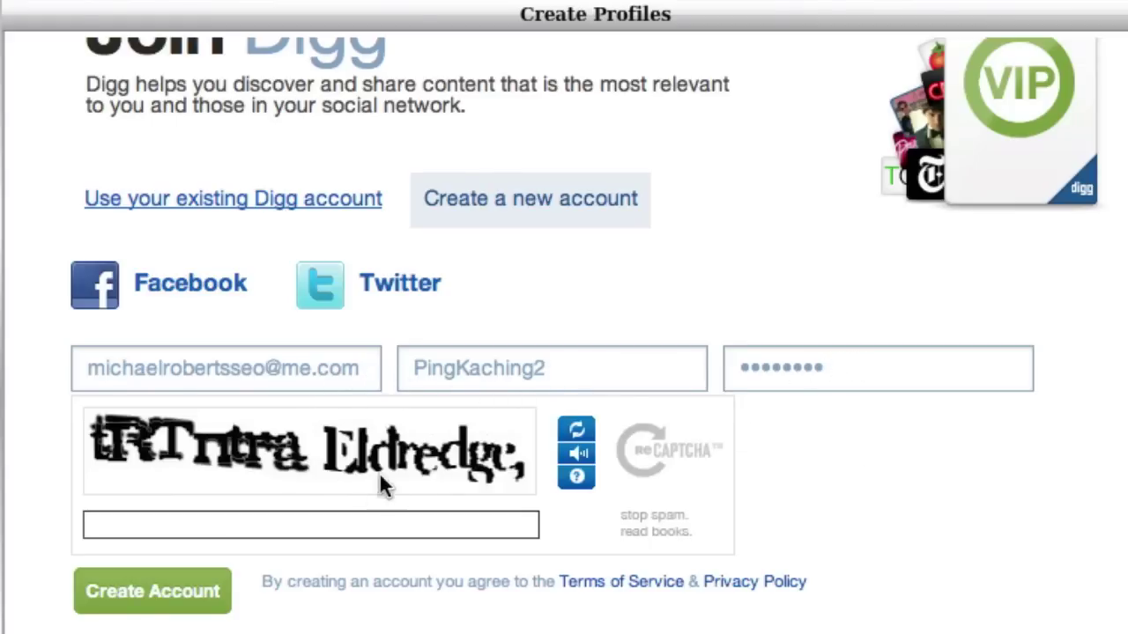
{"action": "left_click", "coordinate": [264, 526]}
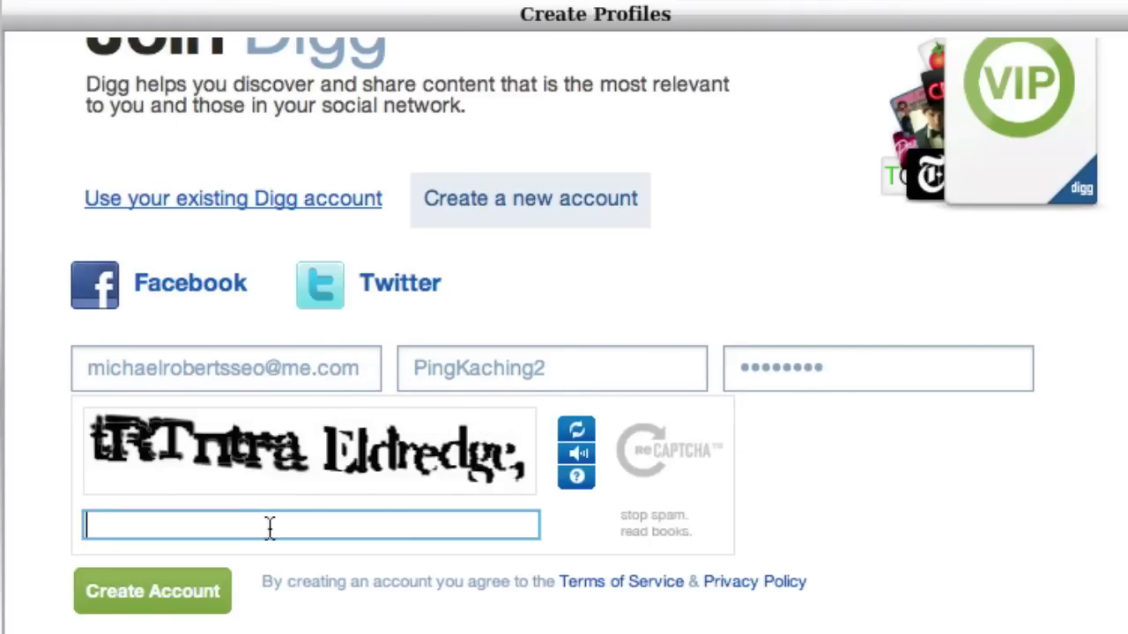
{"action": "type", "text": "trtntra eldredge,"}
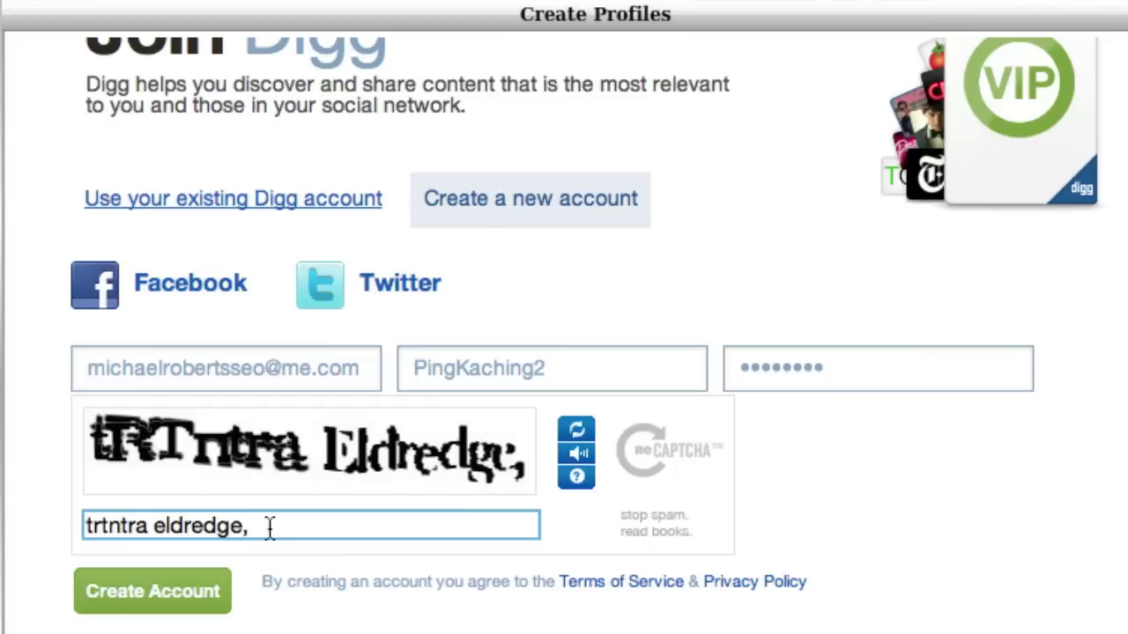
{"action": "left_click", "coordinate": [149, 610]}
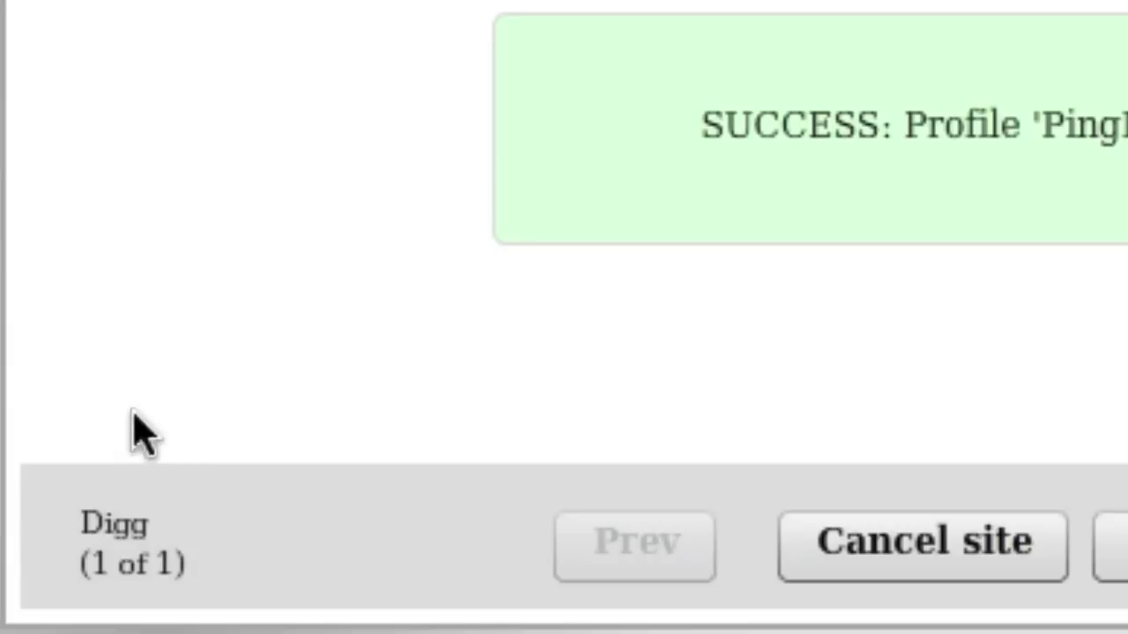
Check the Digg account login saved under the Ping Kaching profile in the settings, and look over the Default profile's accounts.
{"action": "left_click_drag", "start_coordinate": [86, 528], "coordinate": [167, 533]}
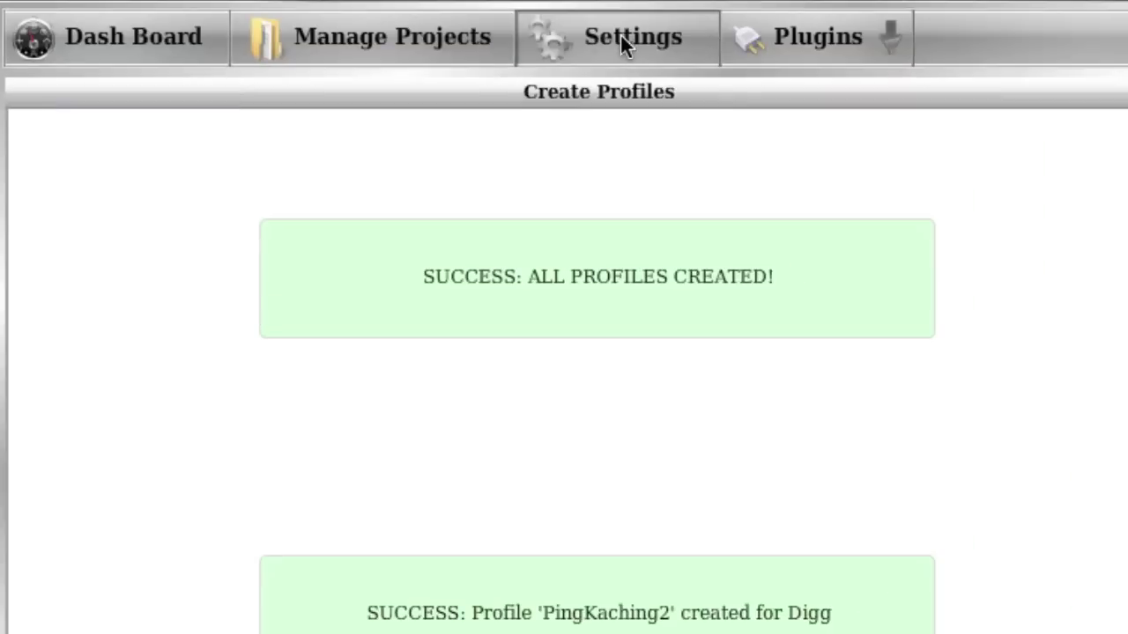
{"action": "left_click", "coordinate": [620, 35]}
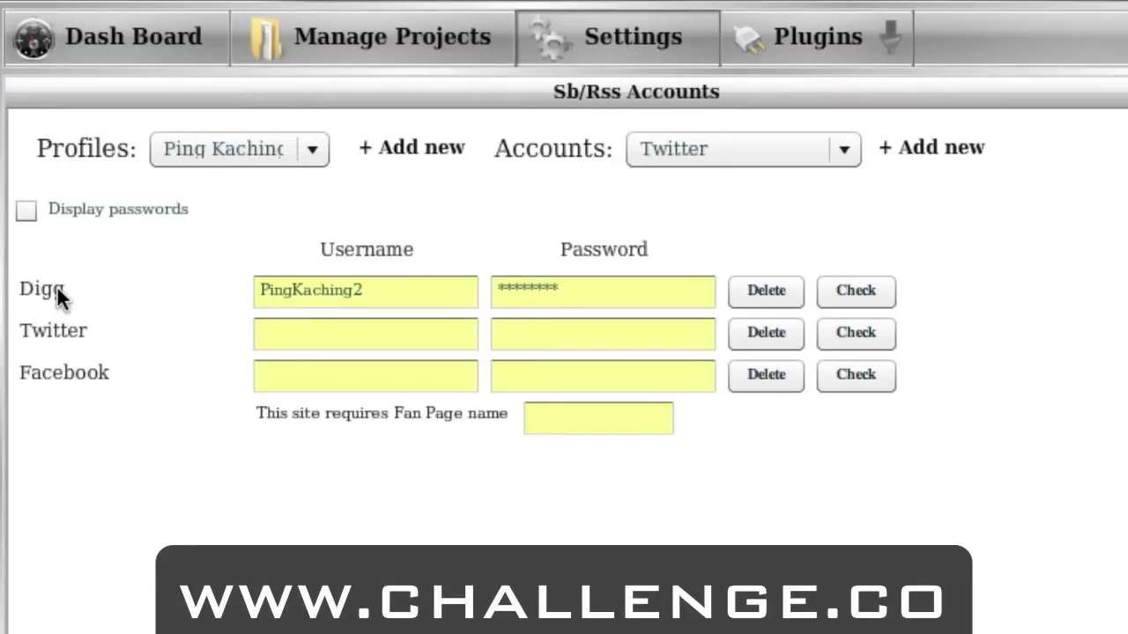
{"action": "left_click", "coordinate": [304, 293]}
{"action": "left_click", "coordinate": [554, 291]}
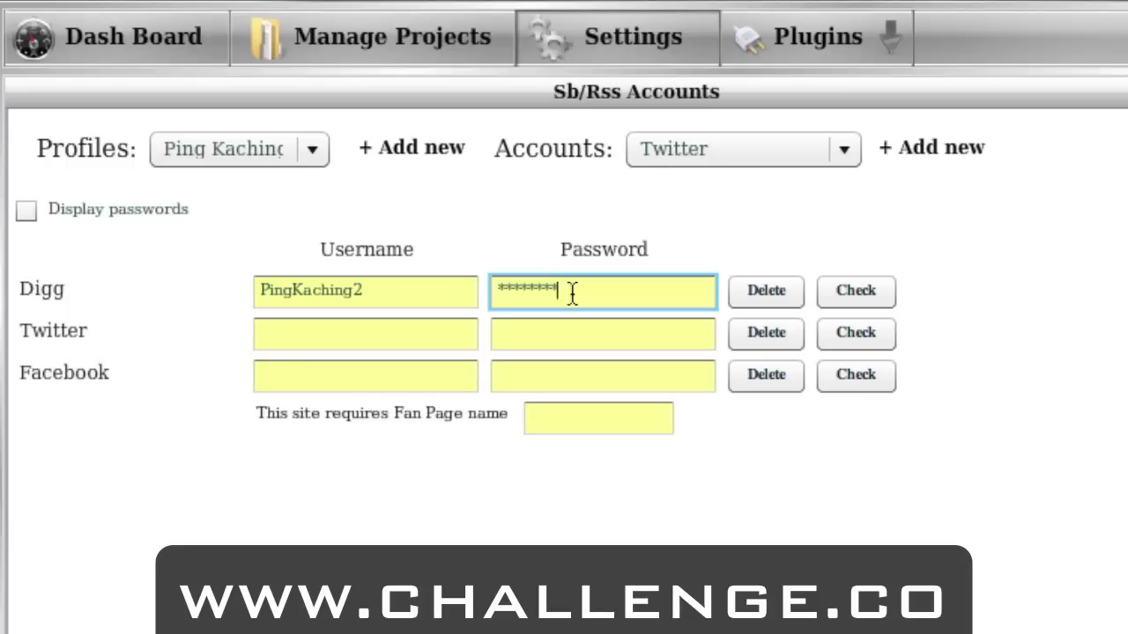
{"action": "left_click", "coordinate": [857, 291]}
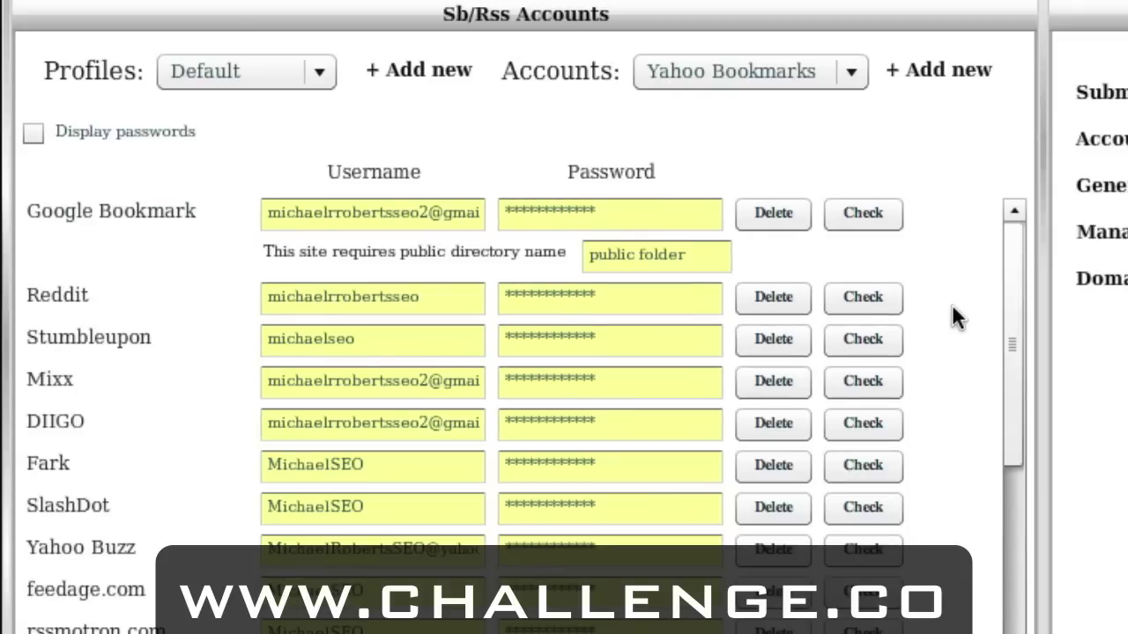
{"action": "left_click_drag", "start_coordinate": [1013, 286], "coordinate": [1014, 286]}
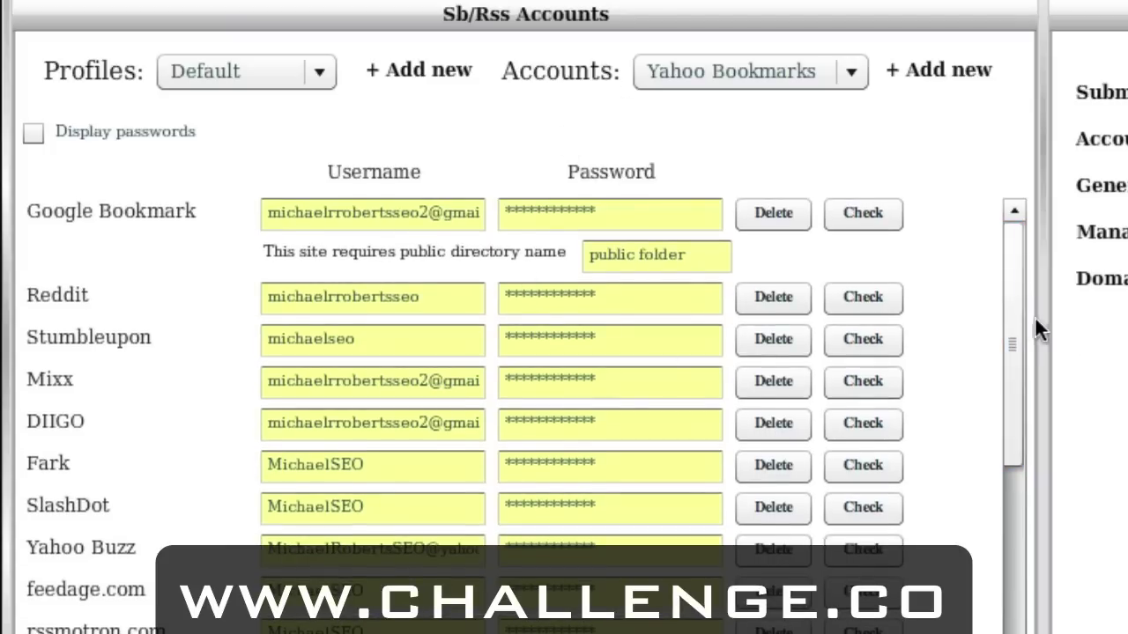
{"action": "mouse_move", "coordinate": [1014, 317]}
{"action": "left_mouse_down"}
{"action": "mouse_move", "coordinate": [1015, 534]}
{"action": "mouse_move", "coordinate": [1014, 304]}
{"action": "left_mouse_up"}
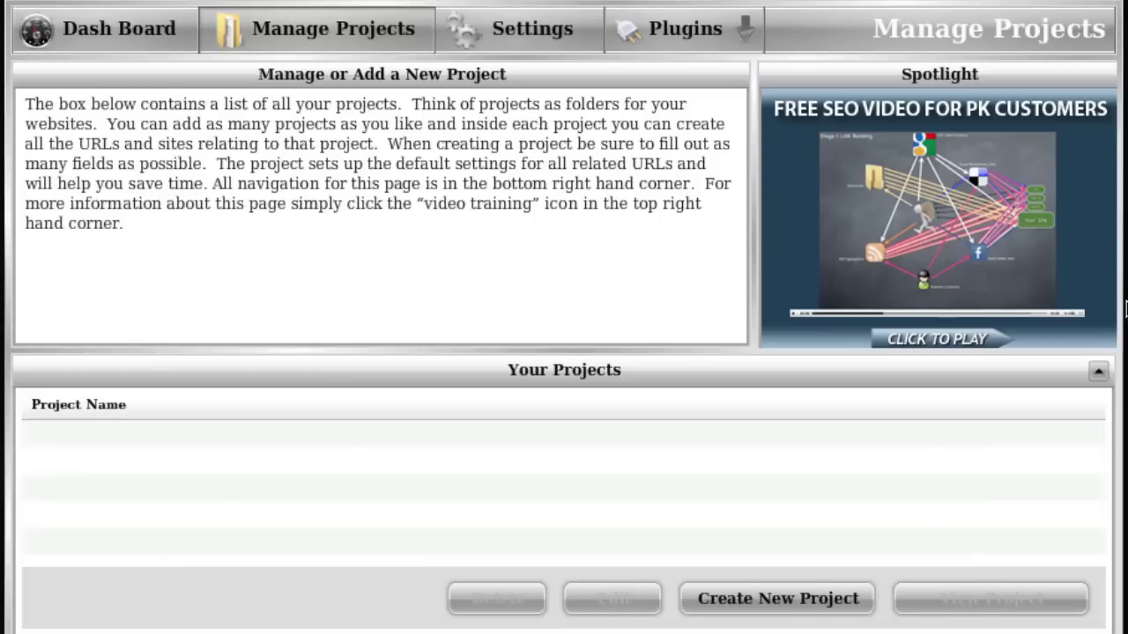
Create a new project named "Ping Kaching" and select the Ping Kaching profile for its submissions.
{"action": "left_click", "coordinate": [1097, 371]}
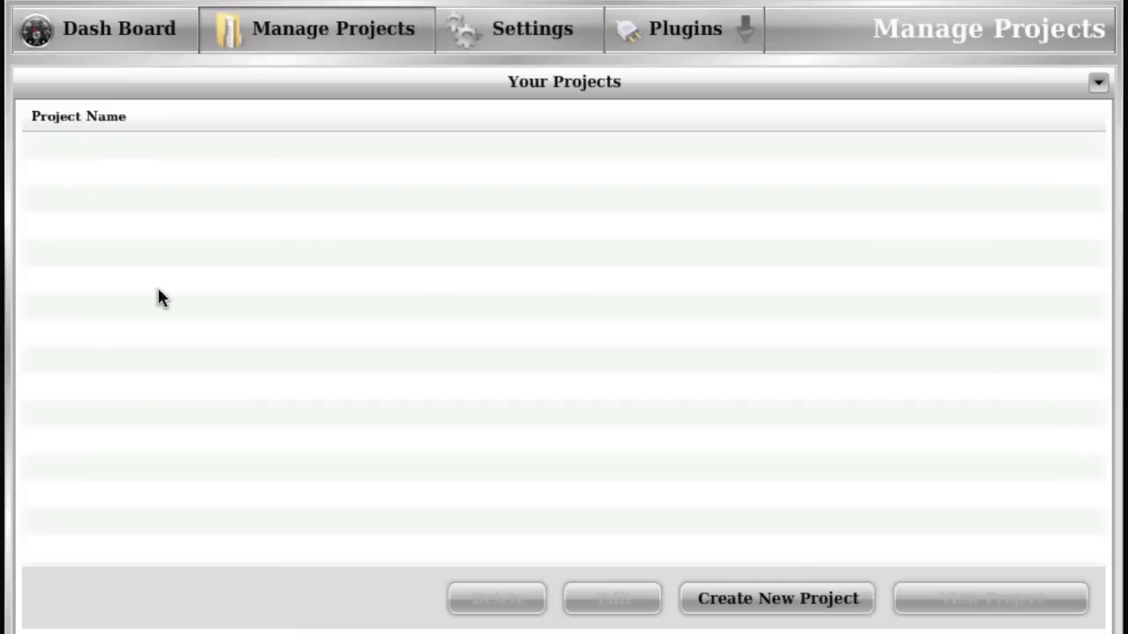
{"action": "left_click", "coordinate": [787, 607]}
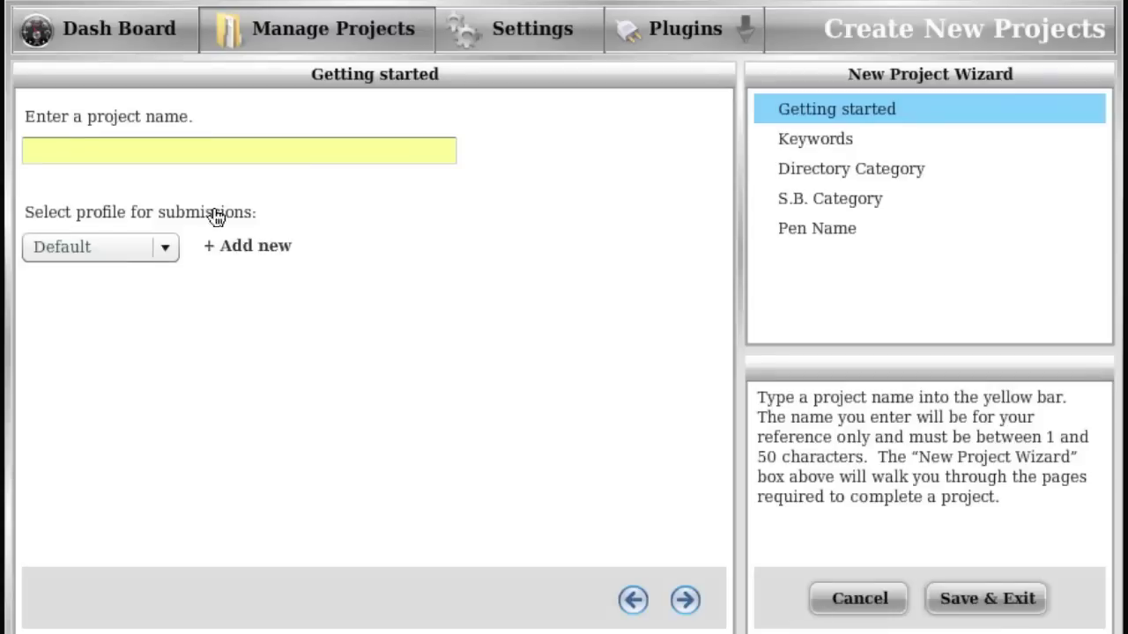
{"action": "left_click", "coordinate": [149, 154]}
{"action": "type", "text": "Ping Kaching"}
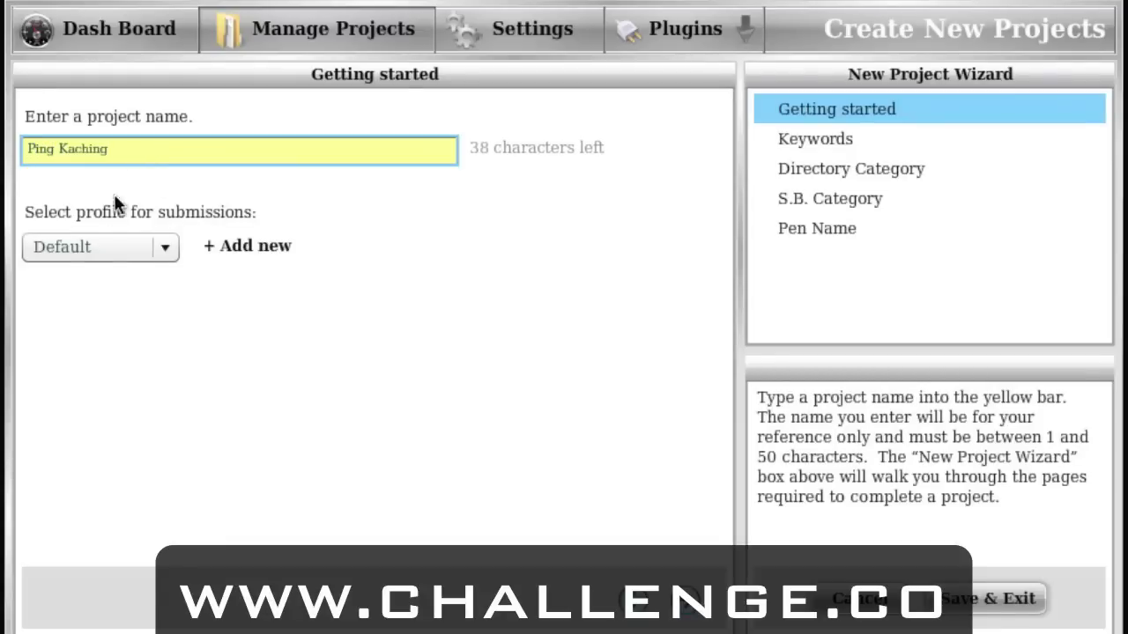
{"action": "left_click", "coordinate": [98, 244]}
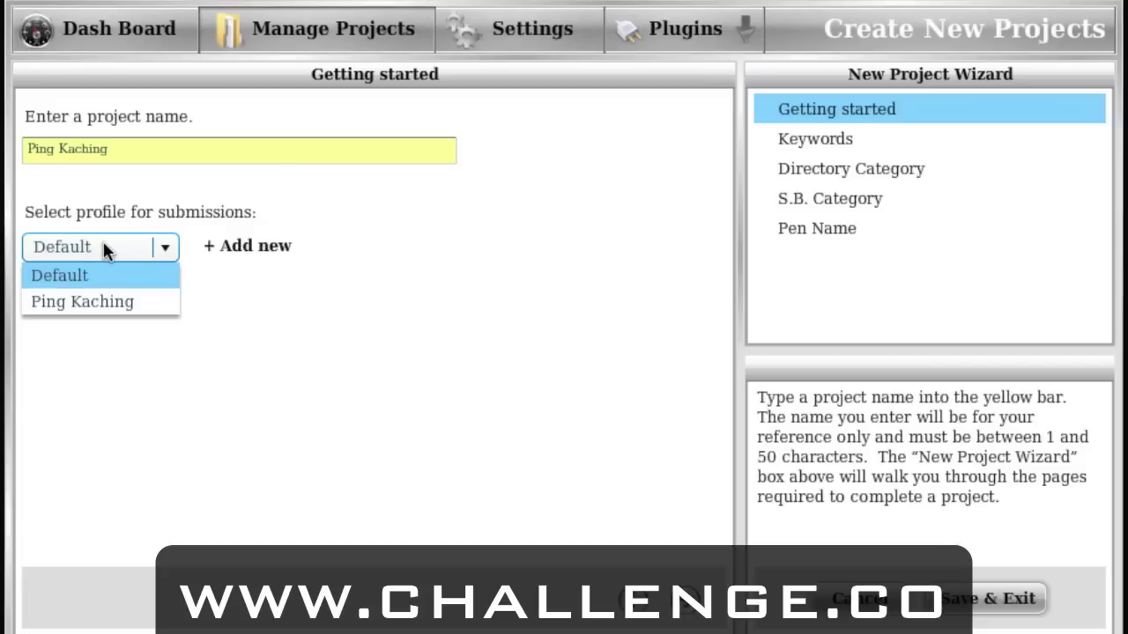
{"action": "left_click", "coordinate": [74, 304]}
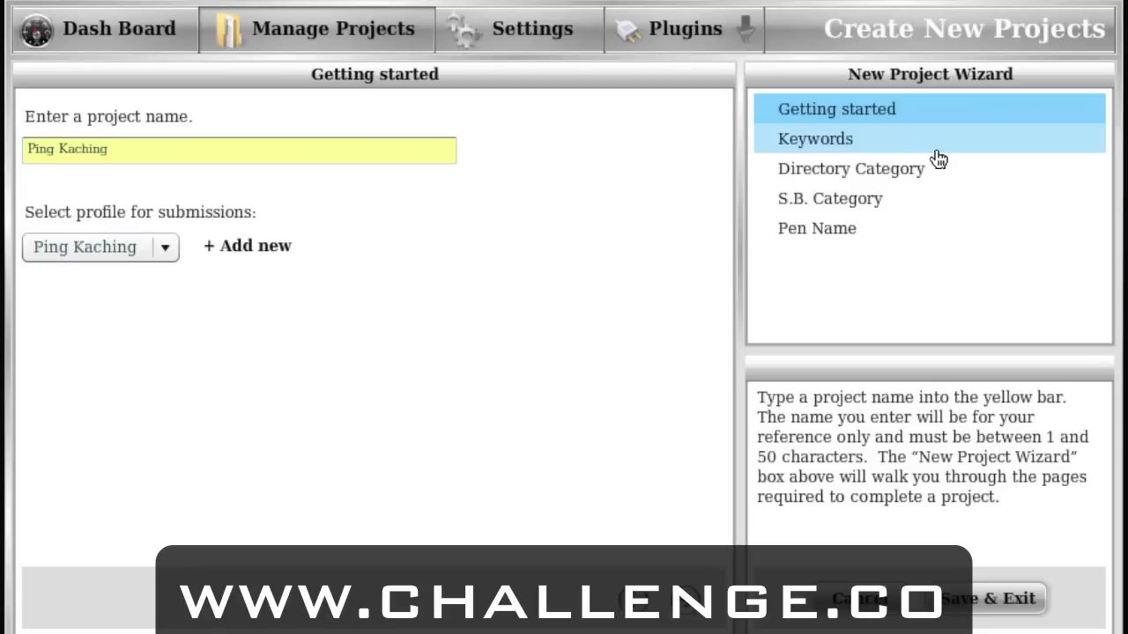
Enter "Ping Kaching", "Social Bookmarking Software" and "SEO Software" as separate keyword phrases for the project.
{"action": "left_click", "coordinate": [859, 156]}
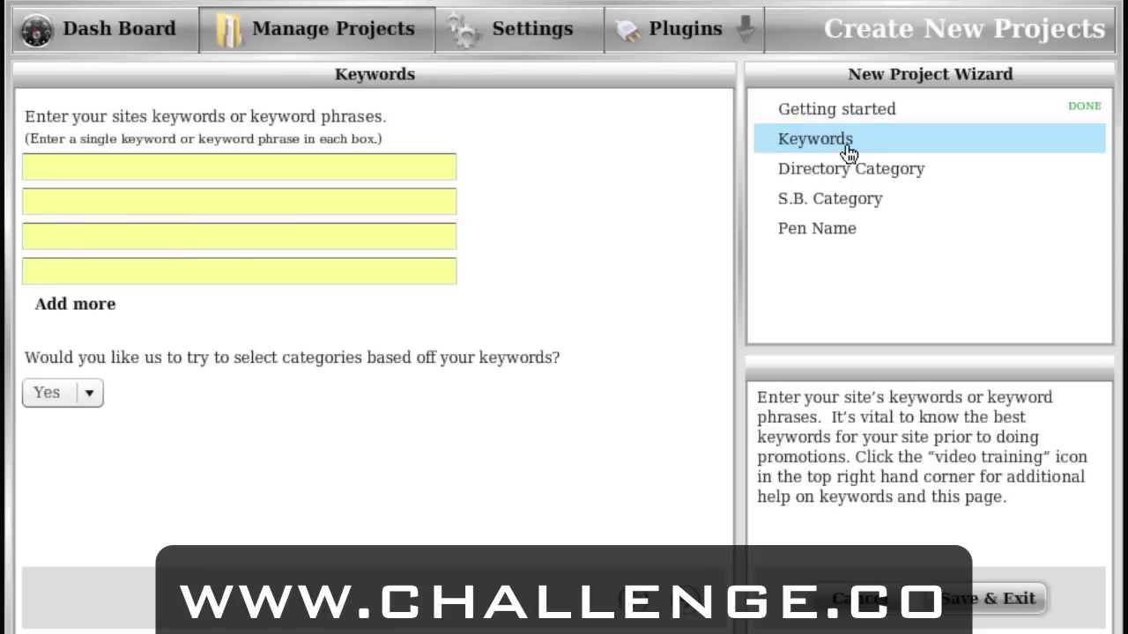
{"action": "left_click", "coordinate": [332, 163]}
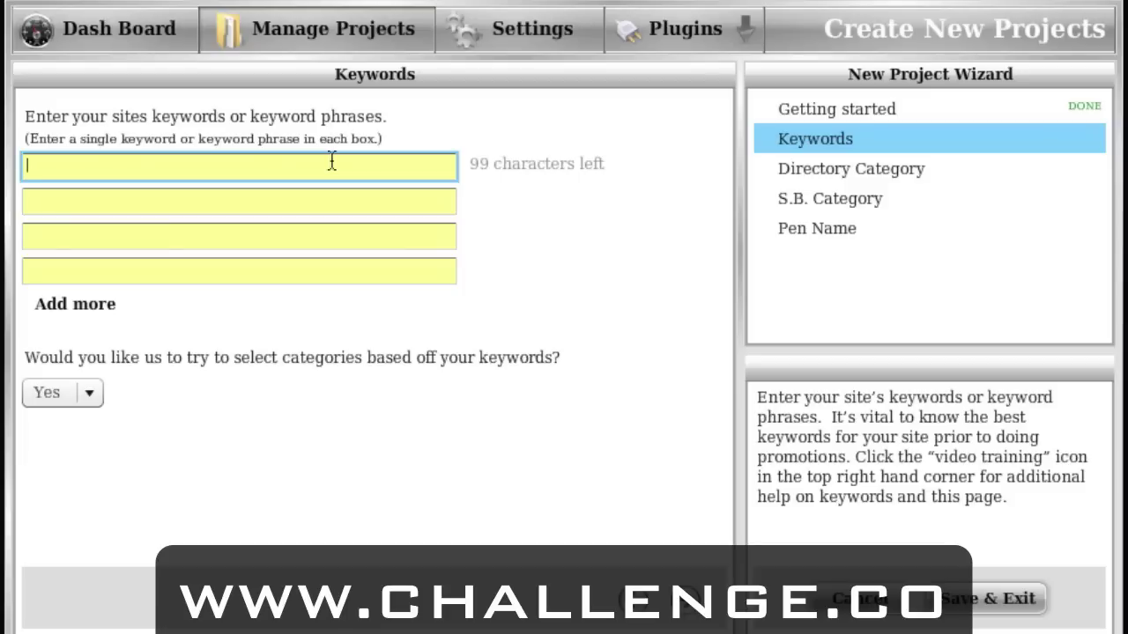
{"action": "type", "text": "Ping Kaching"}
{"action": "key", "text": "Tab"}
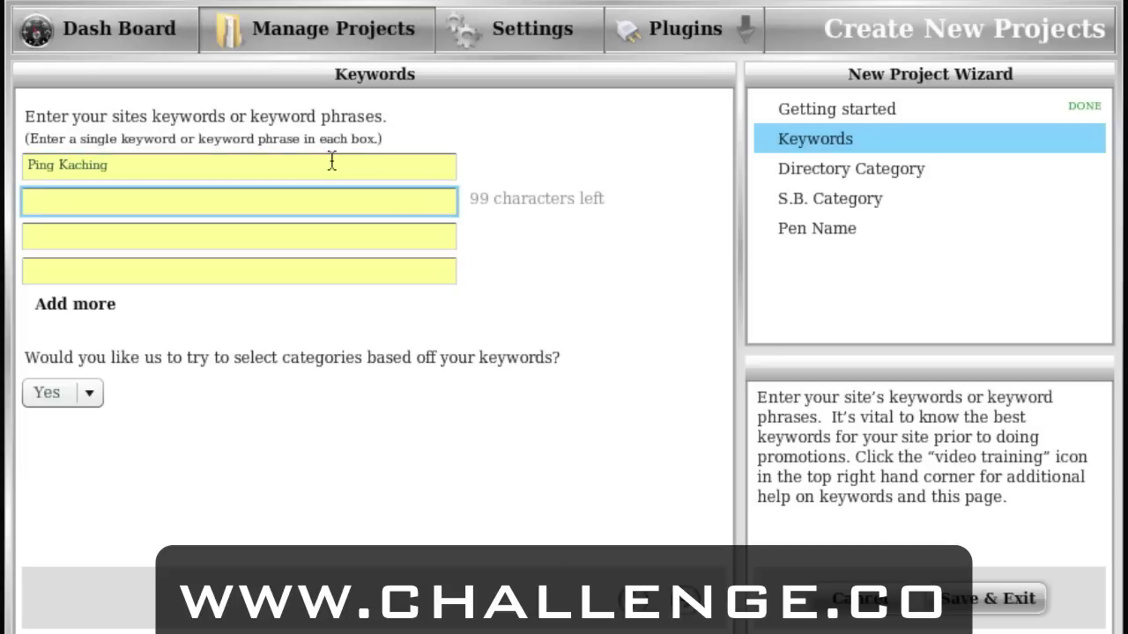
{"action": "type", "text": "Social Bookmarking Software"}
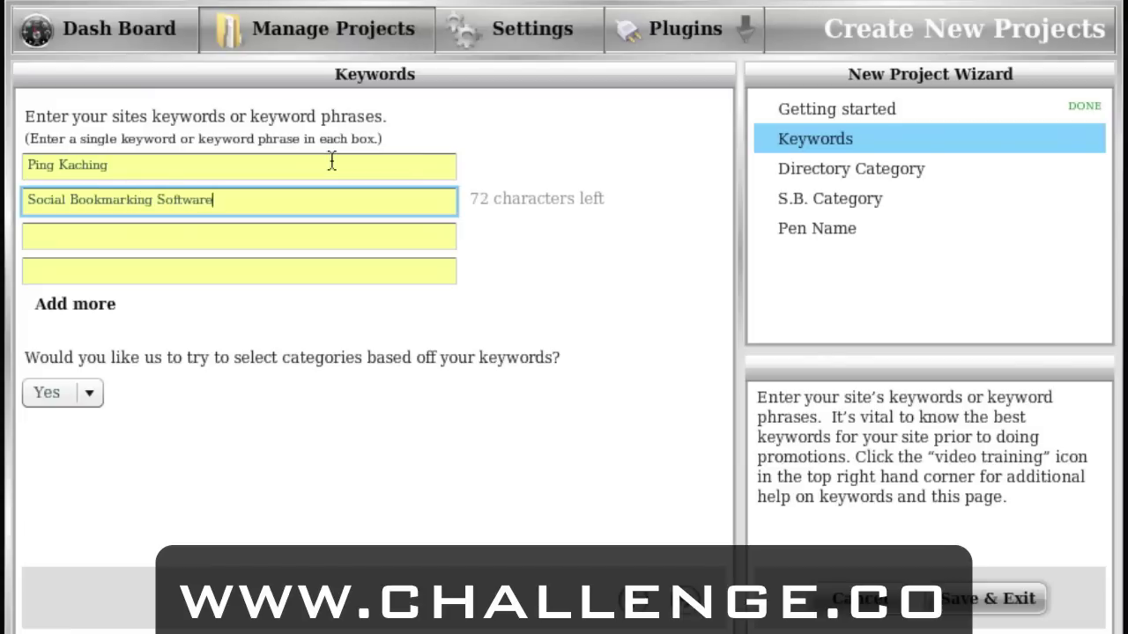
{"action": "key", "text": "Tab"}
{"action": "type", "text": "SEO Software"}
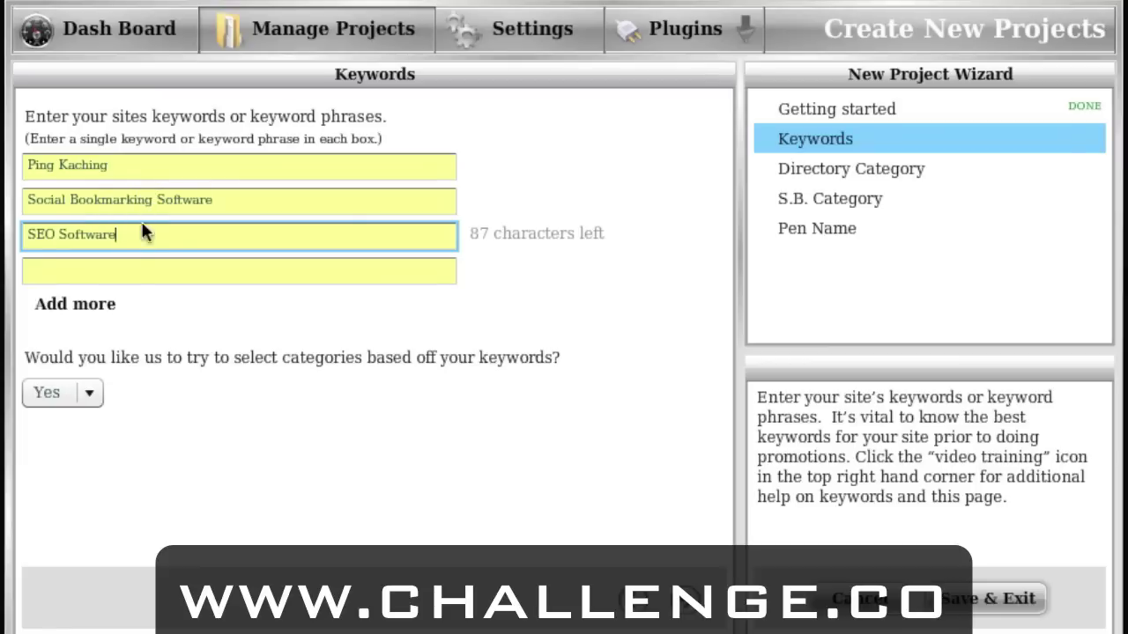
Review the project's directory category and choose Technology and Business as its S.B. categories.
{"action": "left_click", "coordinate": [800, 181]}
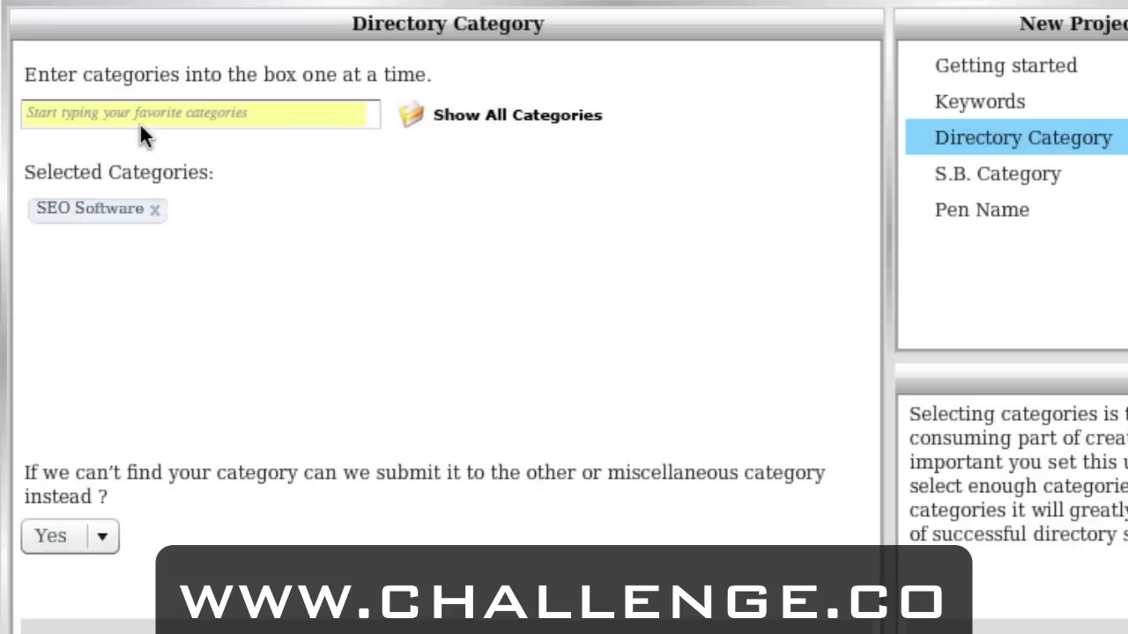
{"action": "left_click", "coordinate": [1016, 182]}
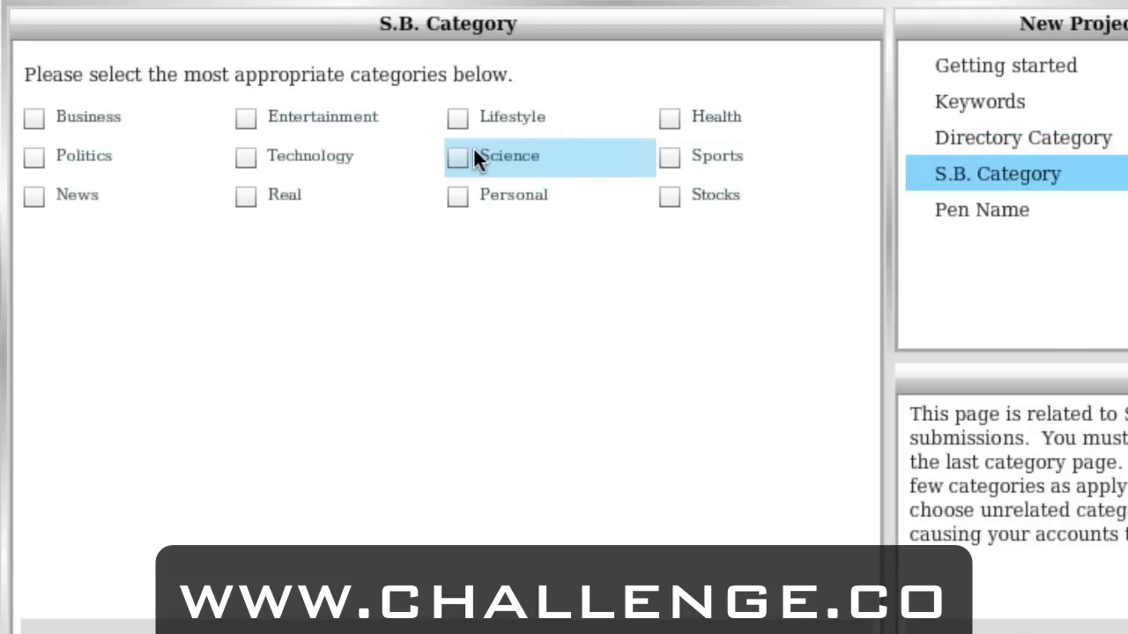
{"action": "left_click", "coordinate": [247, 154]}
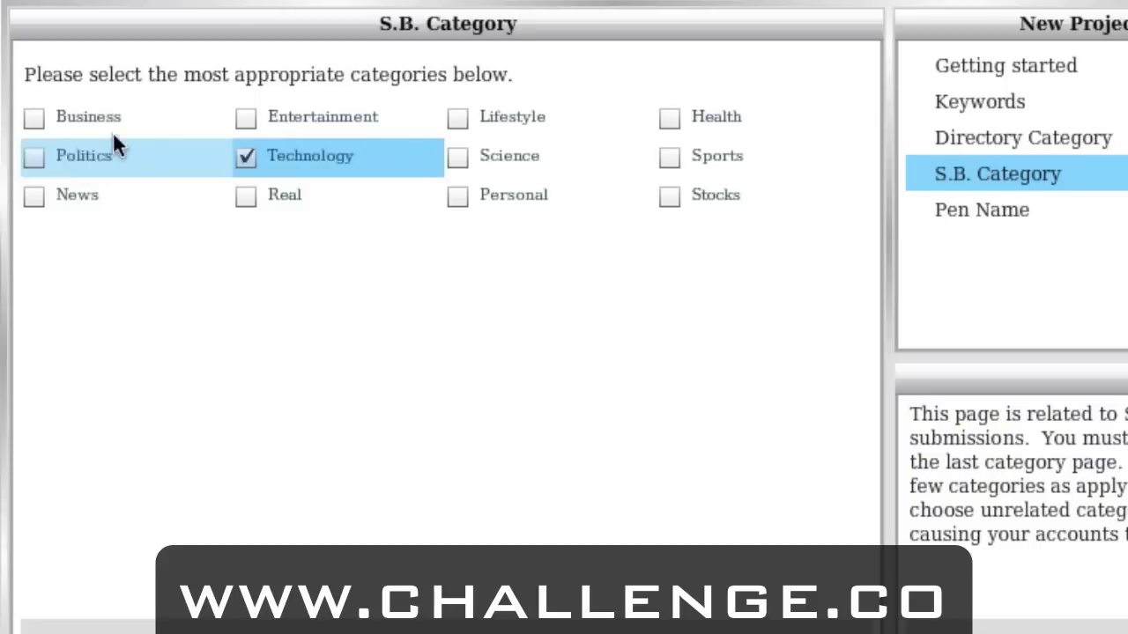
{"action": "left_click", "coordinate": [33, 119]}
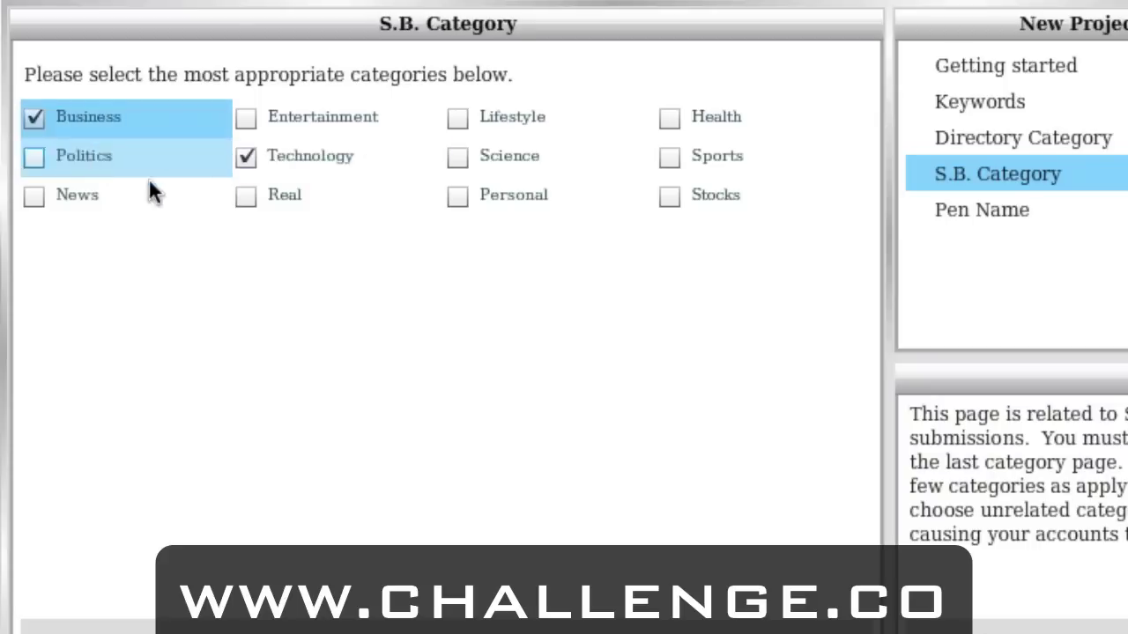
Fill in the first and last name of the project's pen name.
{"action": "left_click", "coordinate": [949, 216]}
{"action": "left_click", "coordinate": [233, 117]}
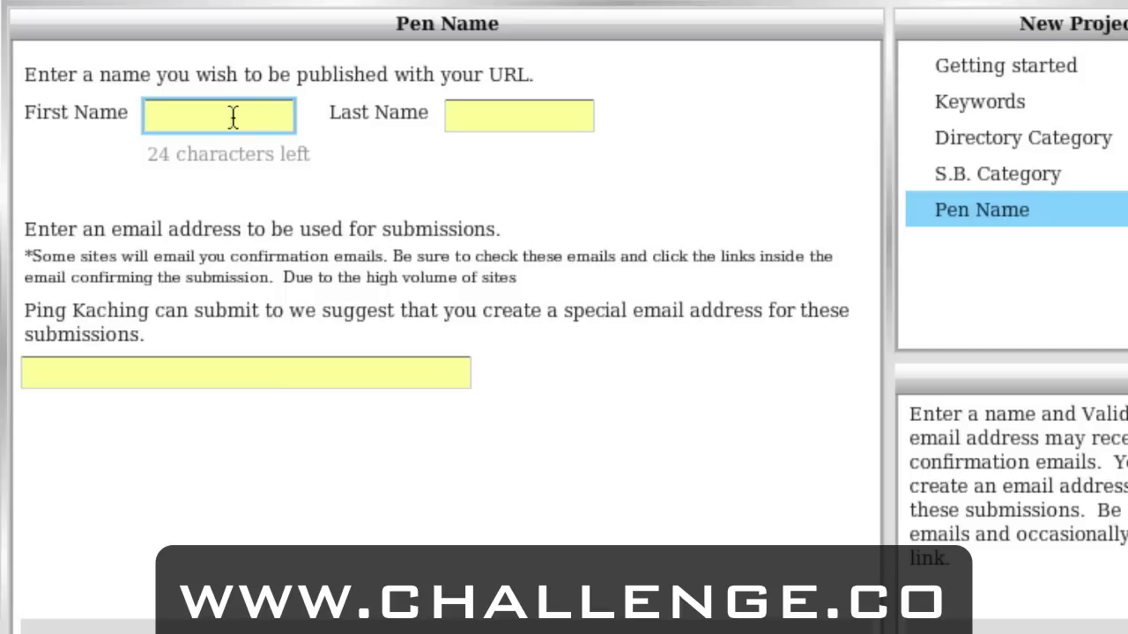
{"action": "type", "text": "Michael"}
{"action": "key", "text": "Tab"}
{"action": "type", "text": "Roberts"}
{"action": "key", "text": "Tab"}
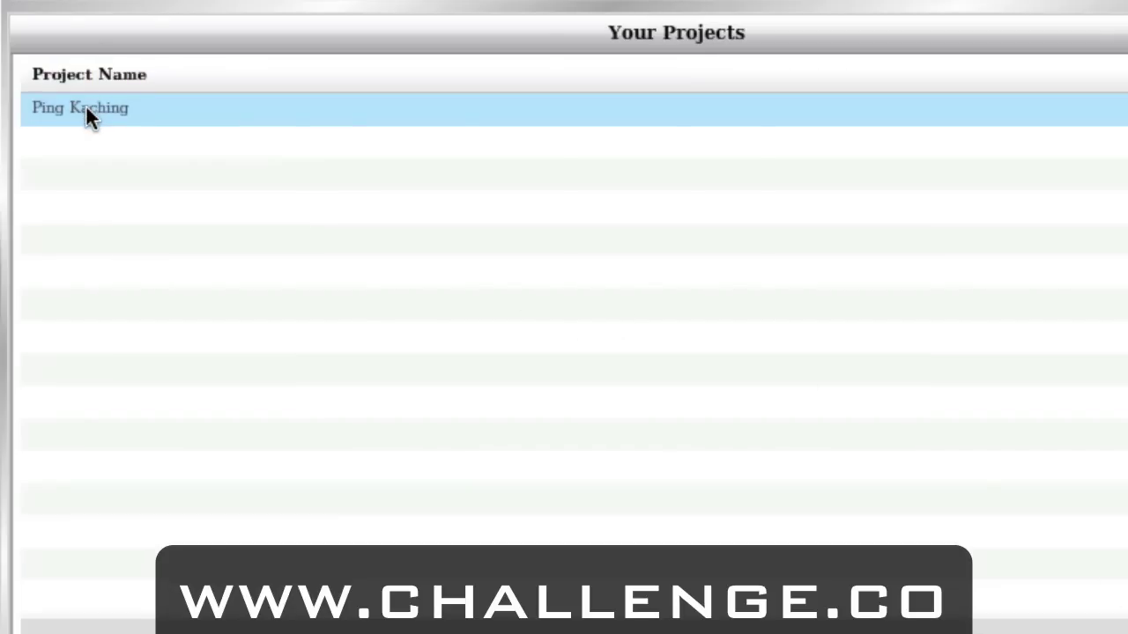
{"action": "left_click", "coordinate": [86, 111]}
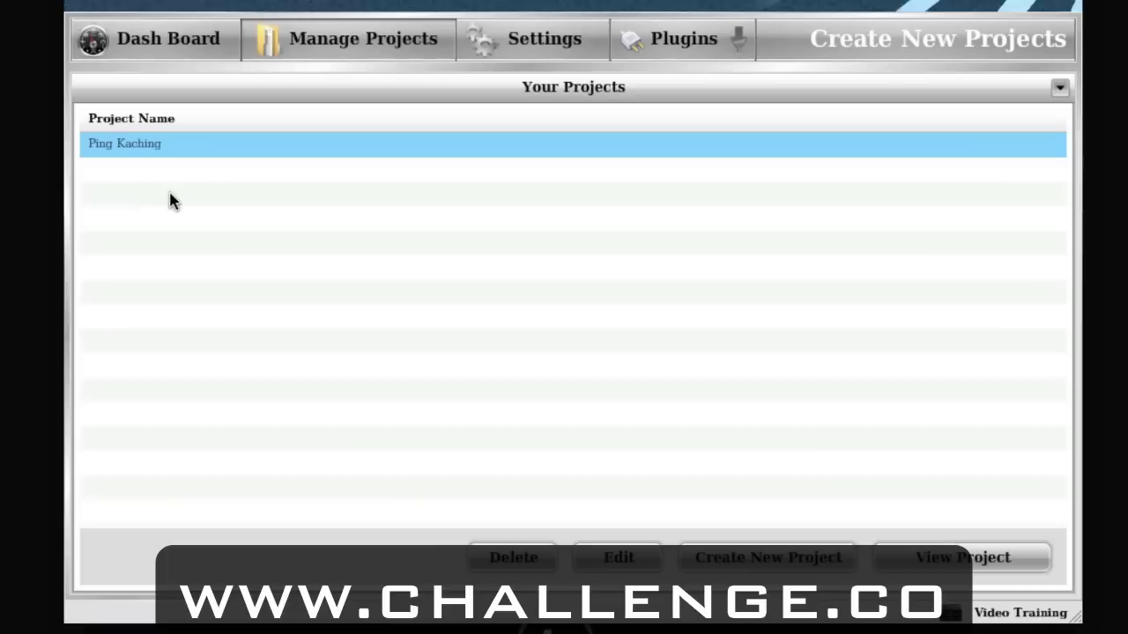
{"action": "double_click", "coordinate": [141, 147]}
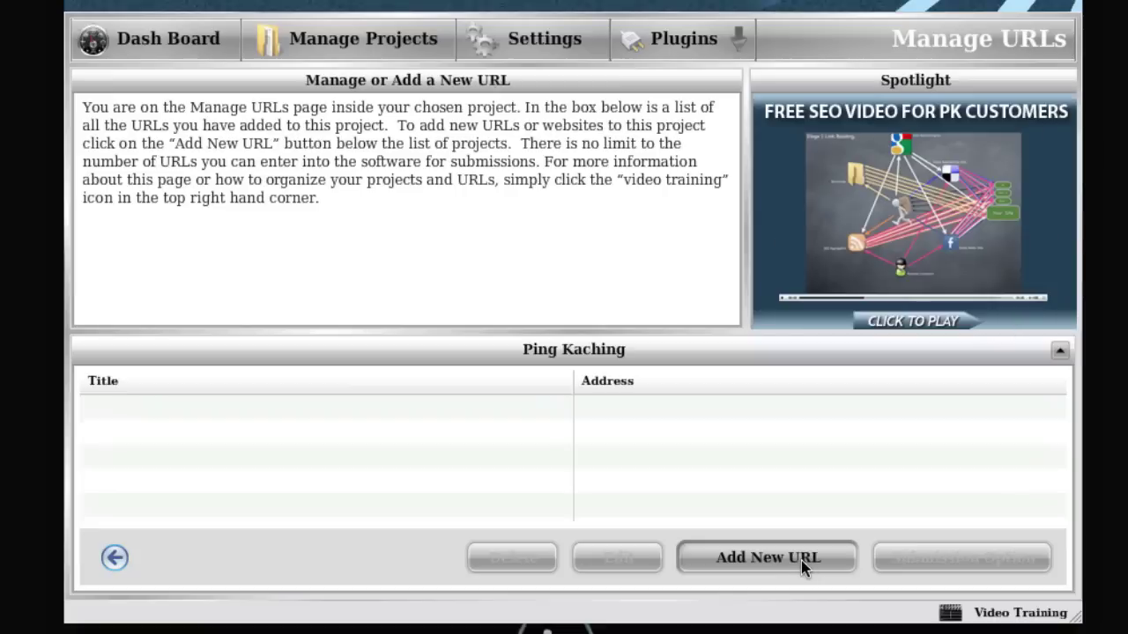
{"action": "left_click", "coordinate": [801, 560]}
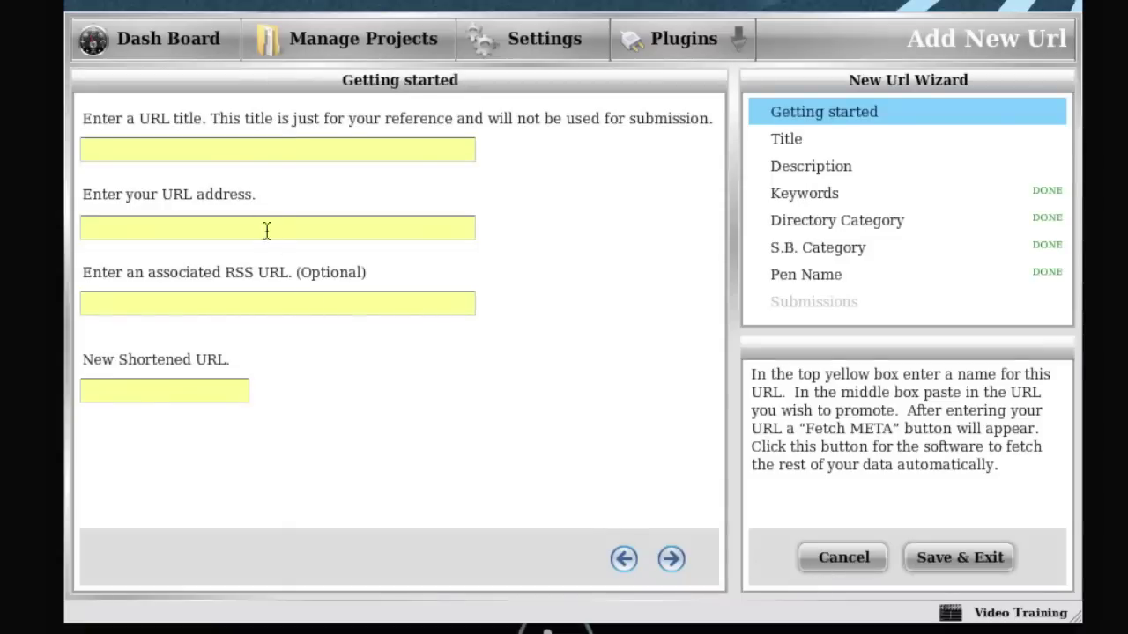
{"action": "left_click", "coordinate": [231, 161]}
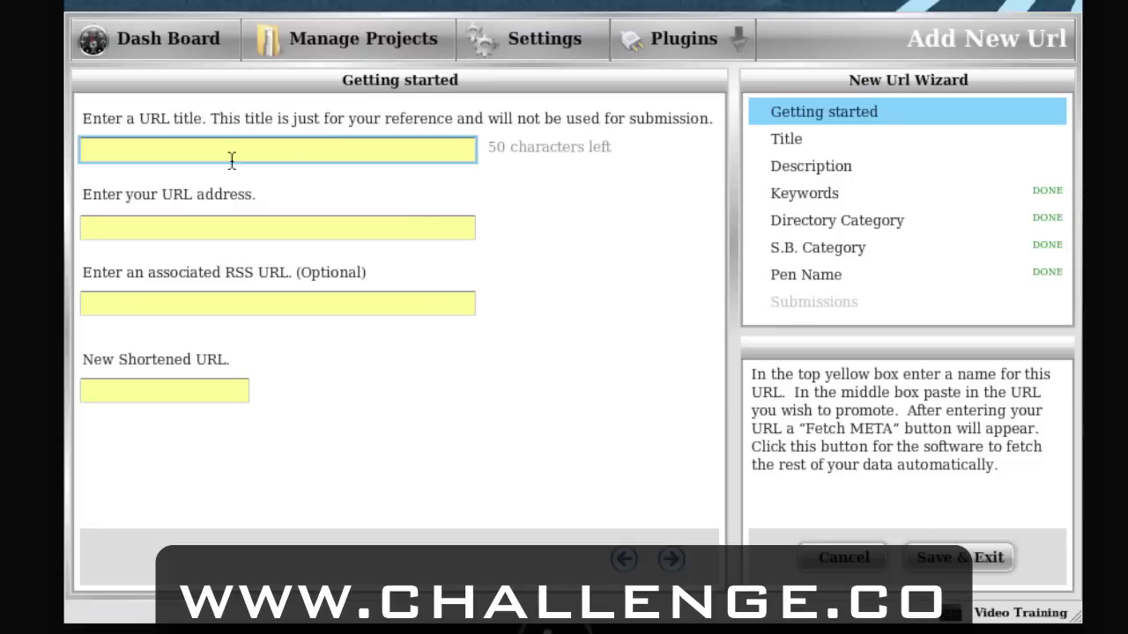
{"action": "type", "text": "PK"}
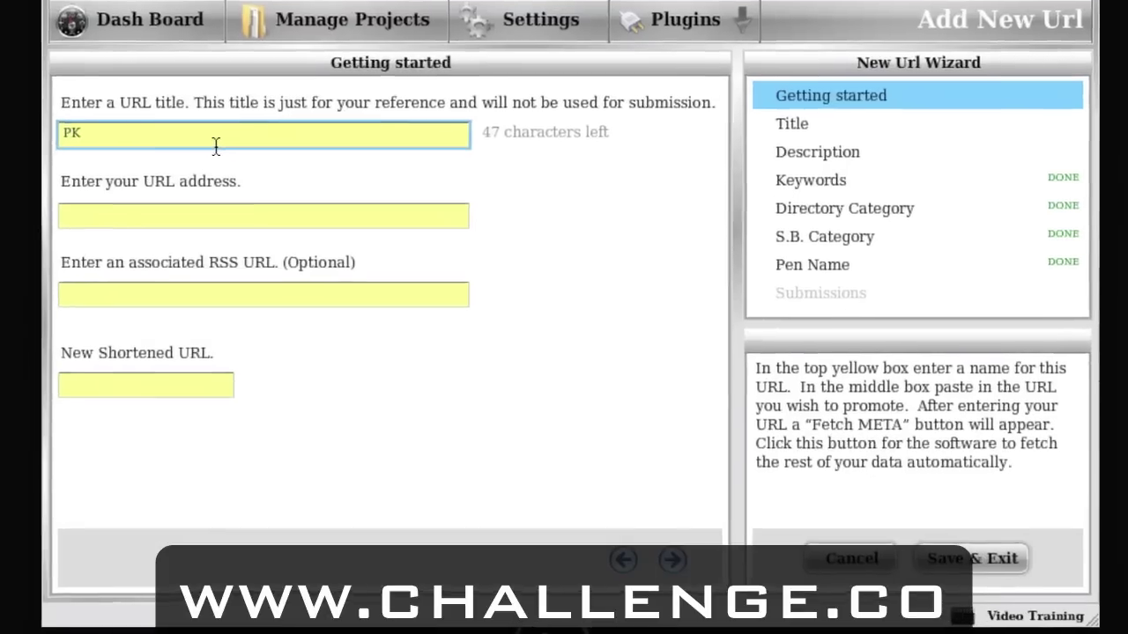
{"action": "type", "text": " -Homepage"}
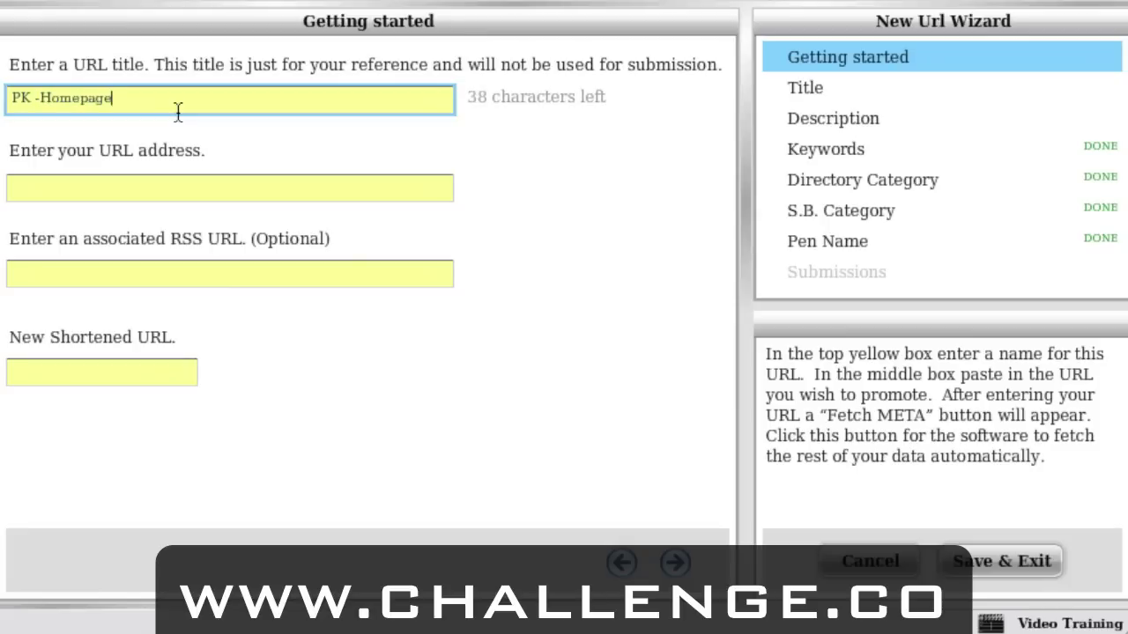
{"action": "key", "text": "Tab"}
{"action": "type", "text": "http:"}
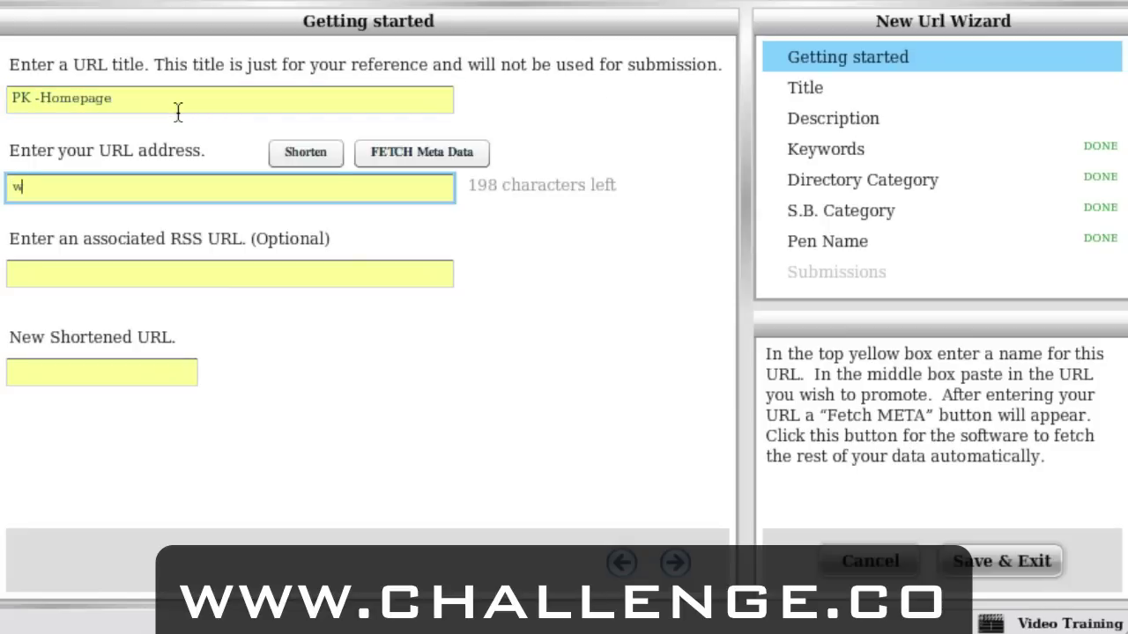
{"action": "type", "text": "//www.pingkaching.com"}
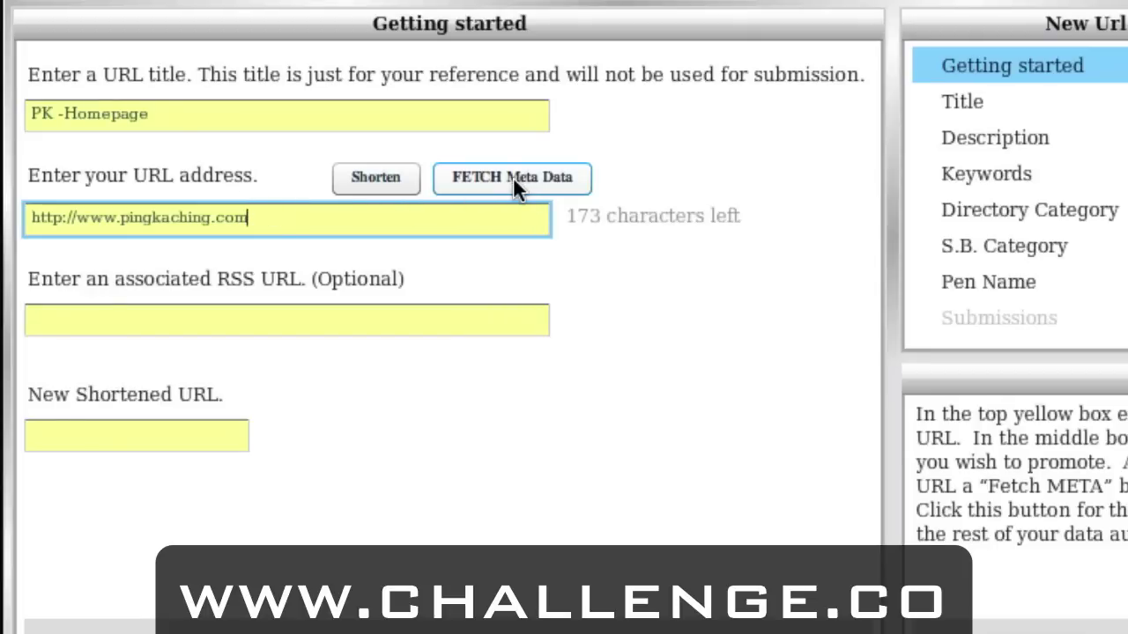
Fetch the meta data for the homepage URL, review the description and keywords, and save the site description.
{"action": "left_click", "coordinate": [514, 179]}
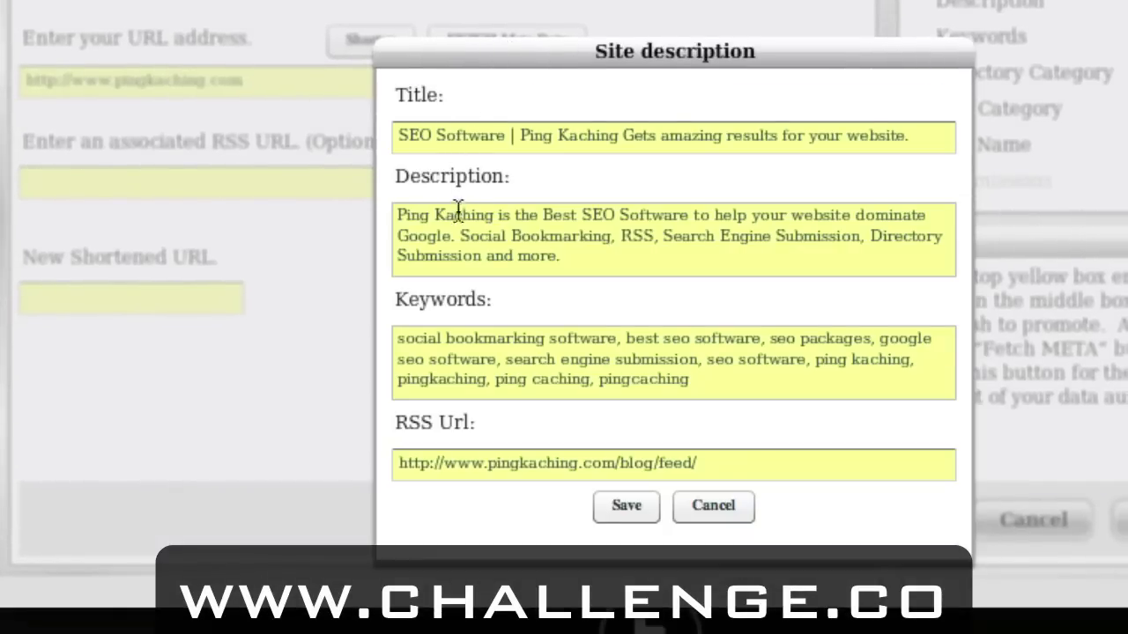
{"action": "left_click_drag", "start_coordinate": [457, 215], "coordinate": [541, 256]}
{"action": "left_click_drag", "start_coordinate": [574, 361], "coordinate": [659, 405]}
{"action": "left_click", "coordinate": [693, 384]}
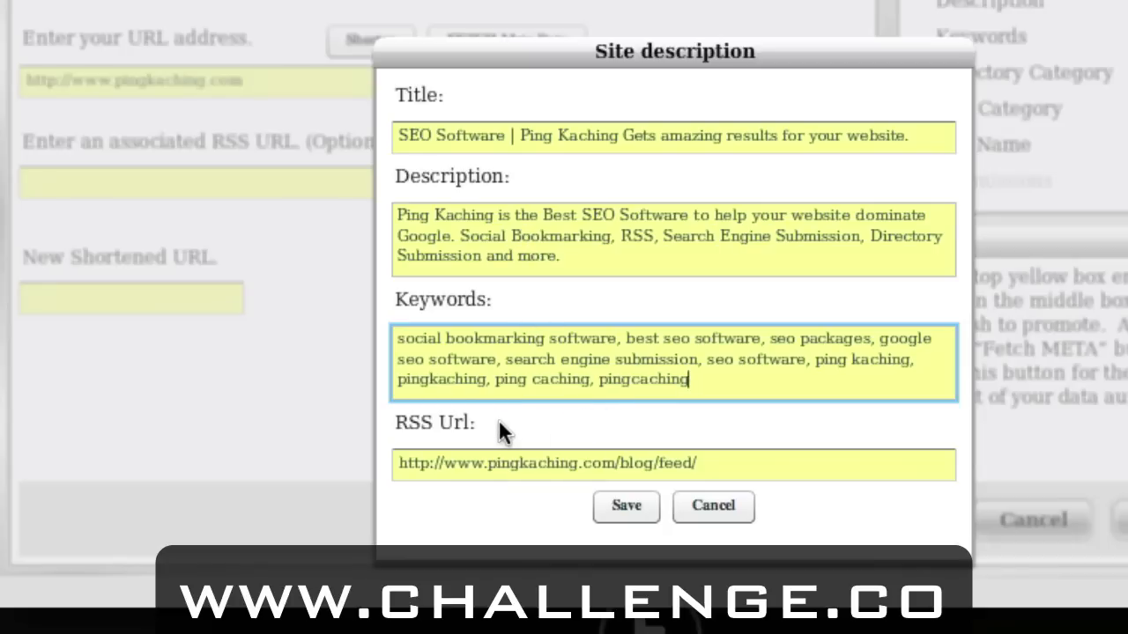
{"action": "left_click", "coordinate": [627, 506]}
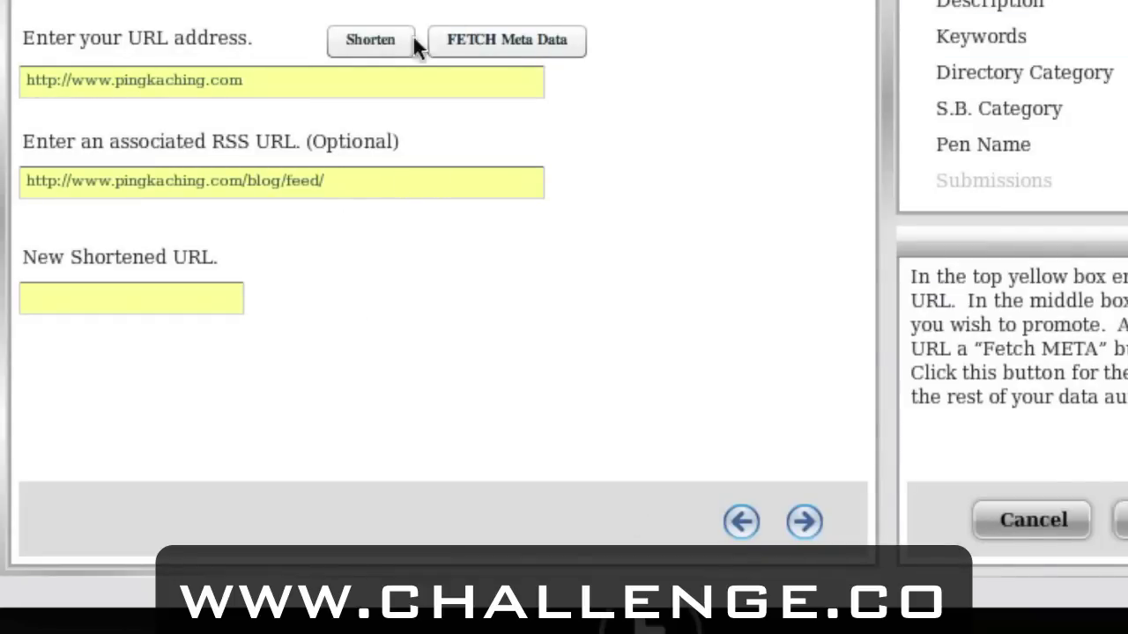
Remove the leading "SEO Software |" from the homepage URL's first title, keeping "Ping Kaching Gets amazing results for your website.".
{"action": "left_click", "coordinate": [961, 102]}
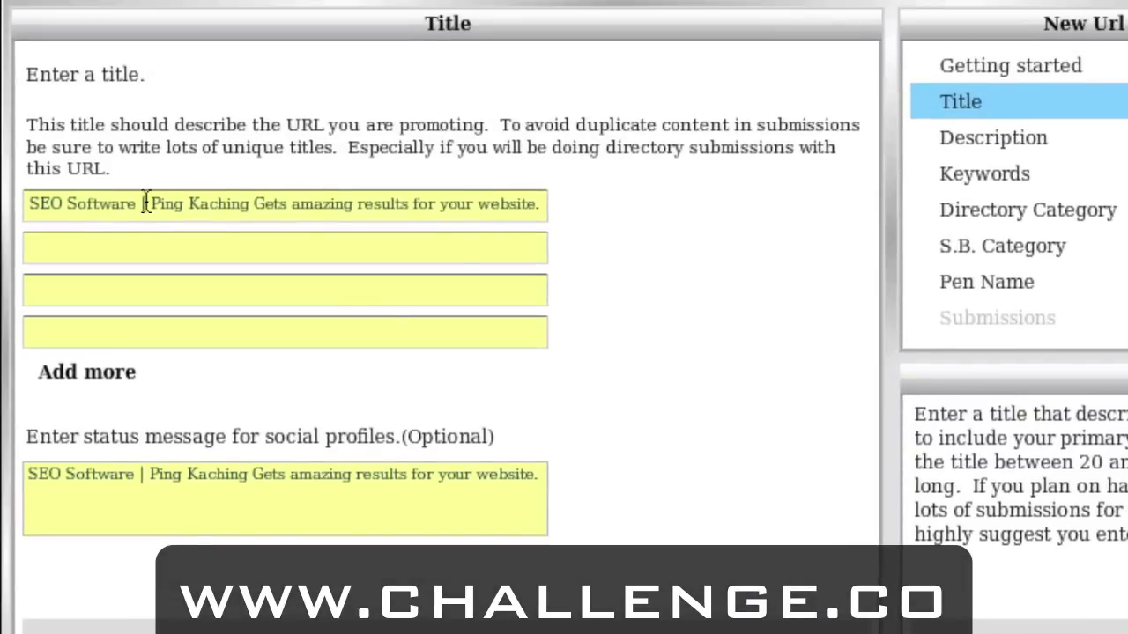
{"action": "left_click_drag", "start_coordinate": [153, 203], "coordinate": [25, 203]}
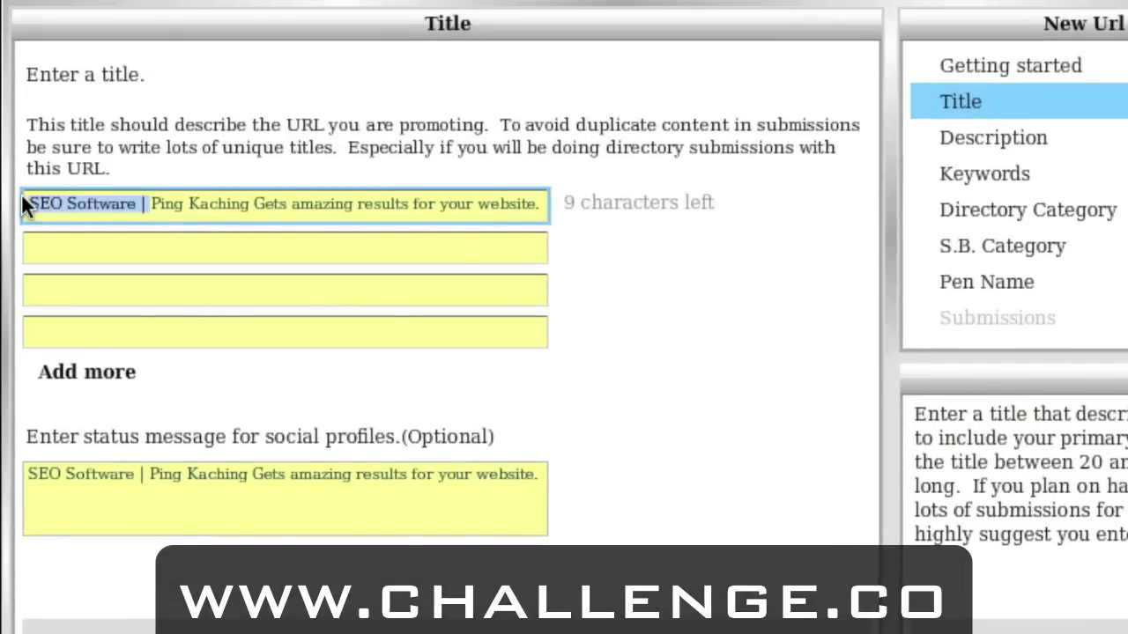
{"action": "key", "text": "BackSpace"}
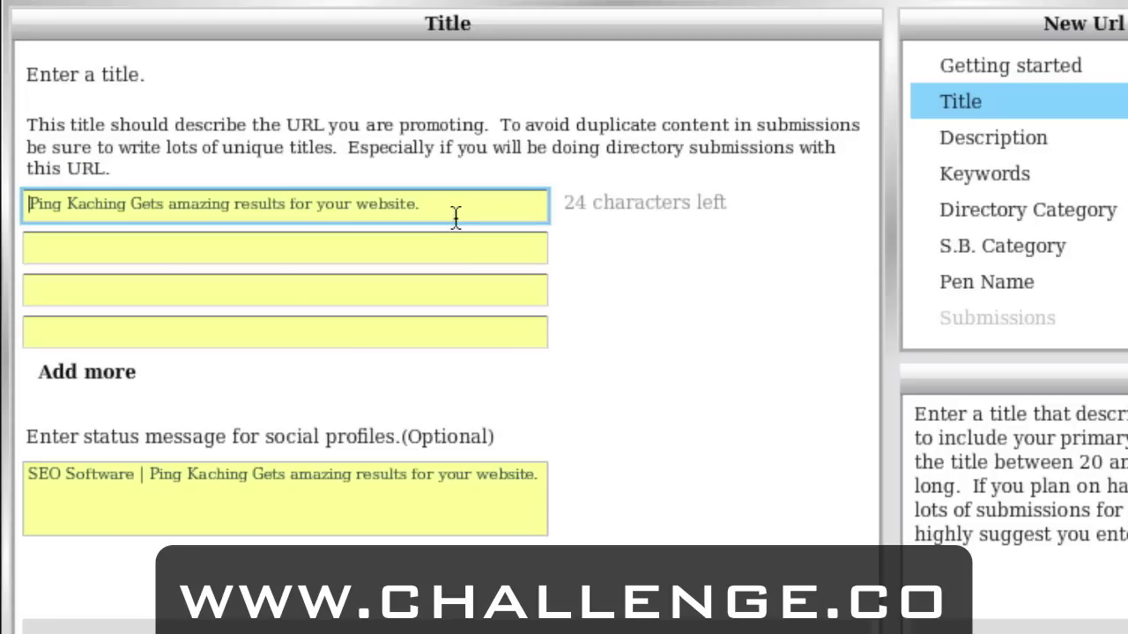
Review the homepage URL's description, full keyword list, directory category, S.B. categories and pen name details.
{"action": "left_click", "coordinate": [984, 141]}
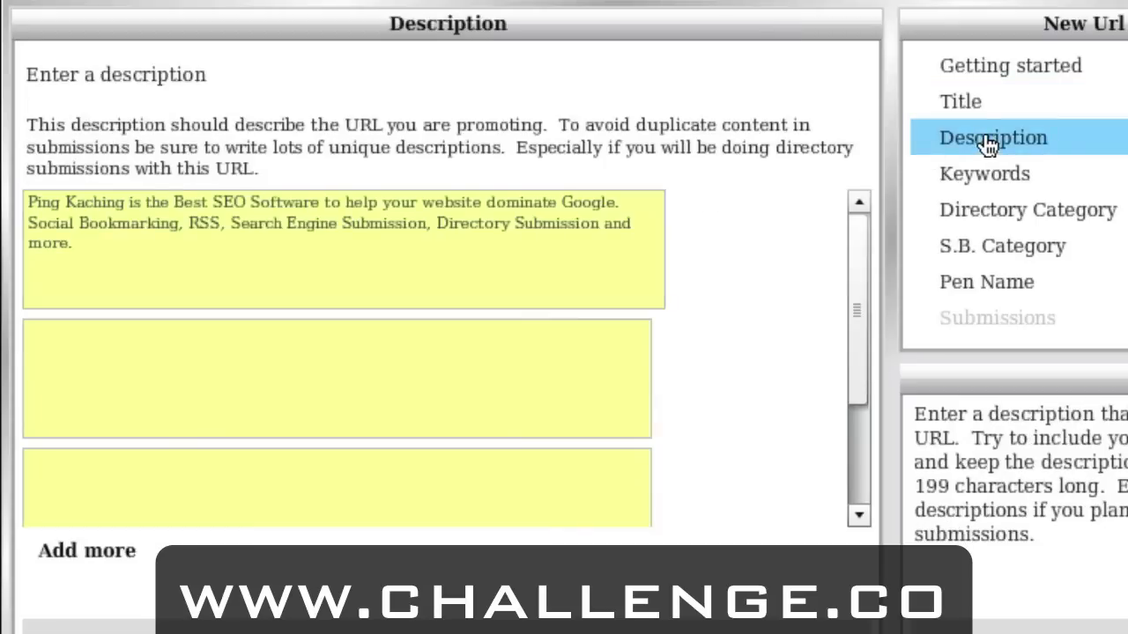
{"action": "left_click", "coordinate": [1048, 176]}
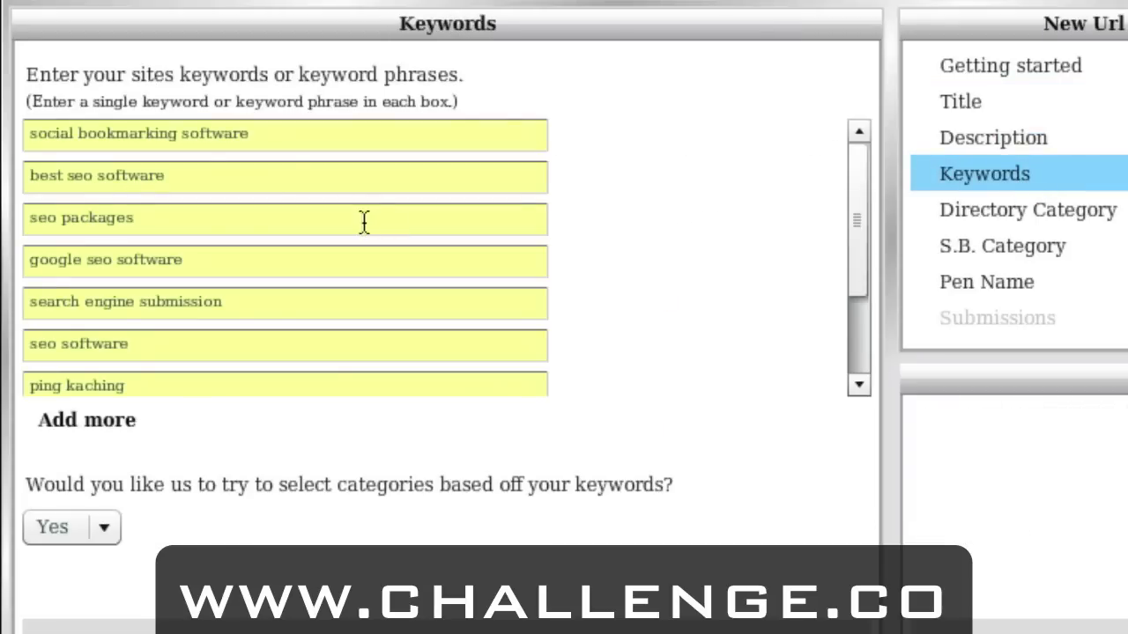
{"action": "scroll", "coordinate": [362, 222], "scroll_direction": "down", "scroll_amount": 3}
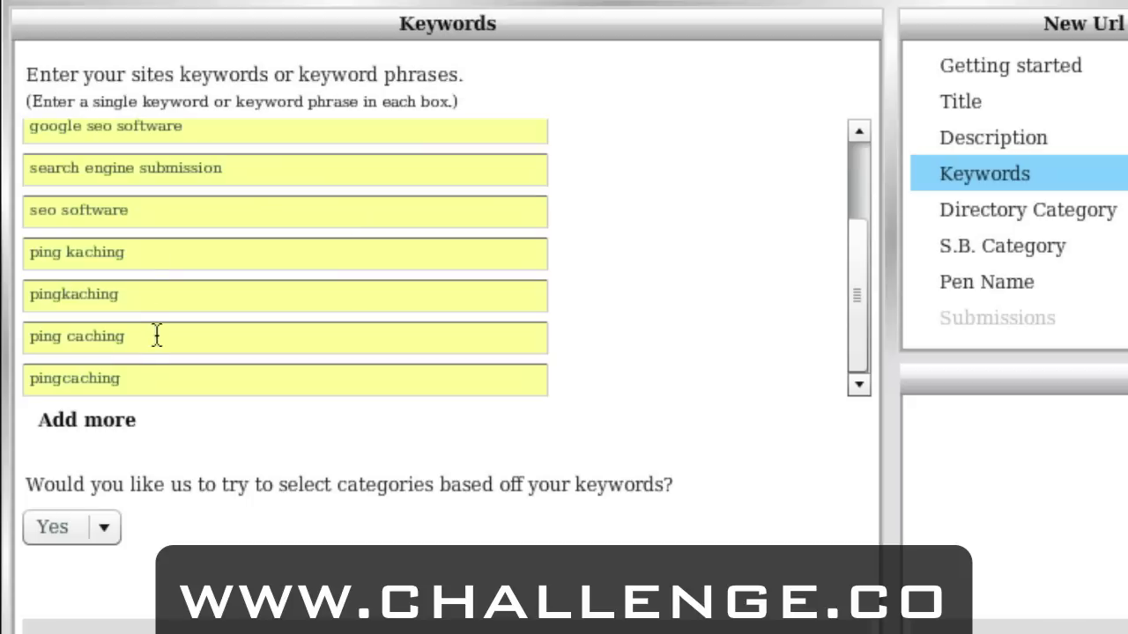
{"action": "scroll", "coordinate": [156, 335], "scroll_direction": "up", "scroll_amount": 3}
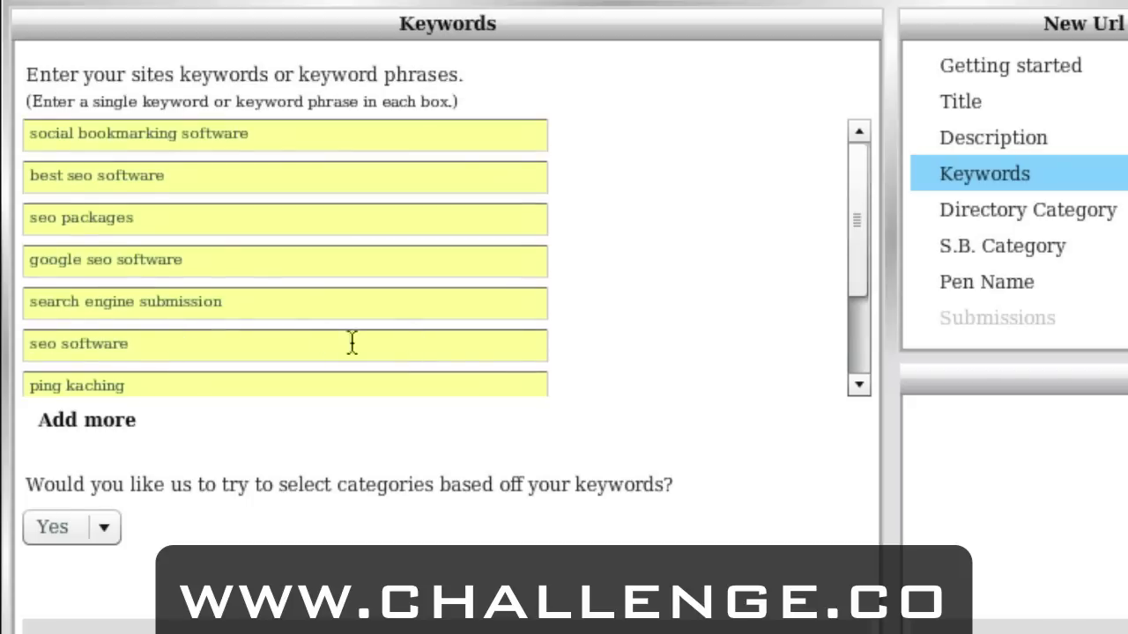
{"action": "left_click", "coordinate": [941, 207]}
{"action": "left_click", "coordinate": [970, 258]}
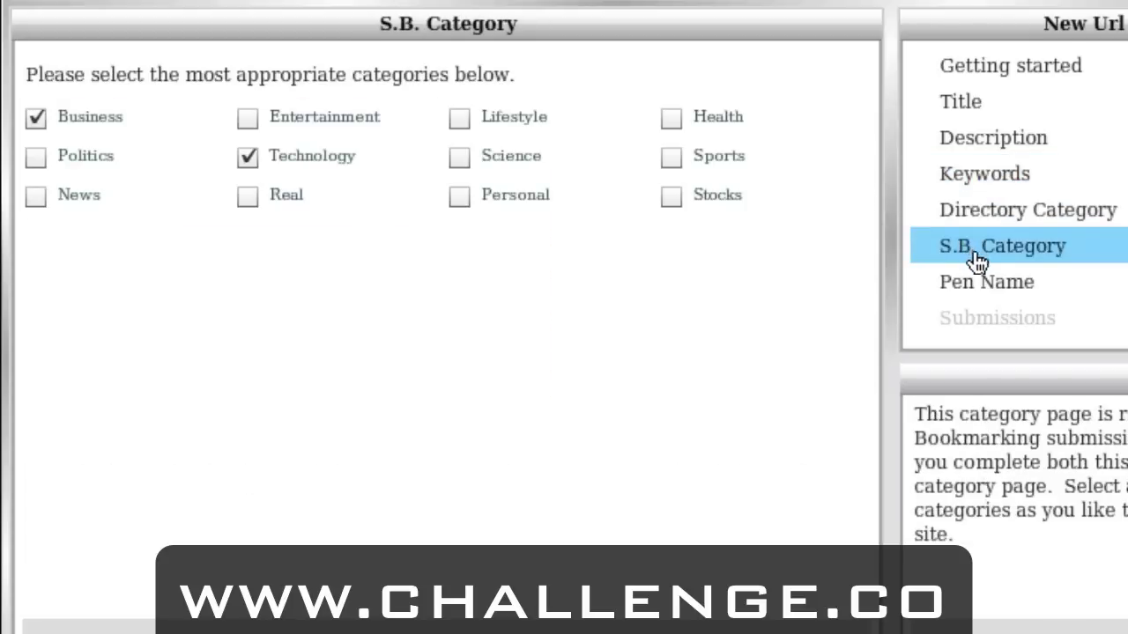
{"action": "left_click", "coordinate": [982, 296]}
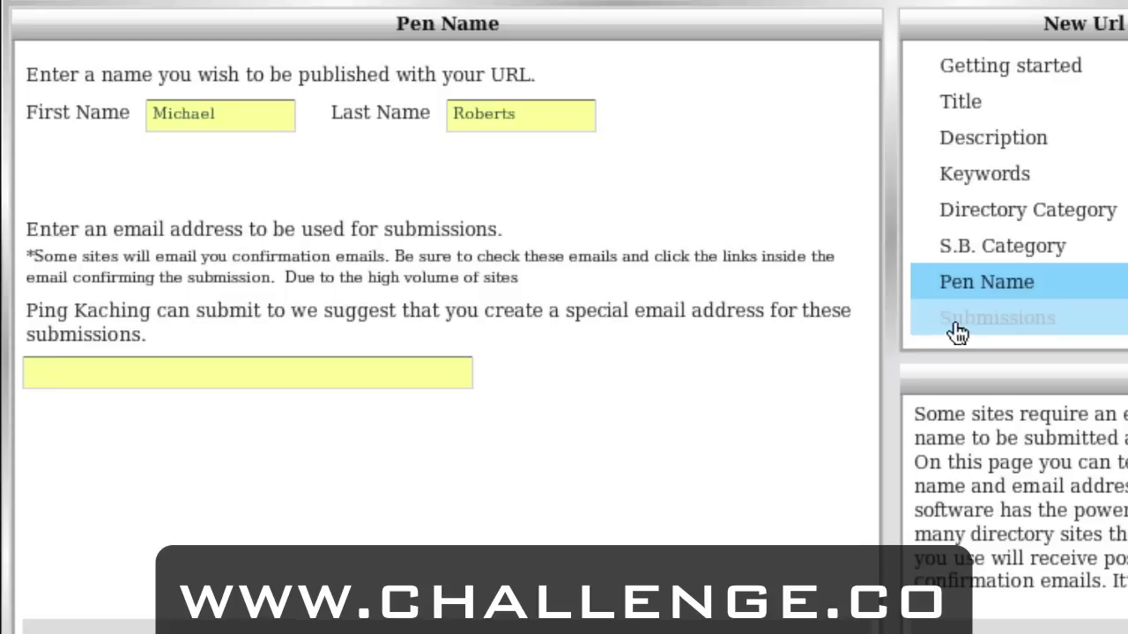
Choose the Status Updater submission for the homepage URL and submit it to Twitter, Facebook, Tumblr and Identi.ca.
{"action": "left_click", "coordinate": [1091, 327]}
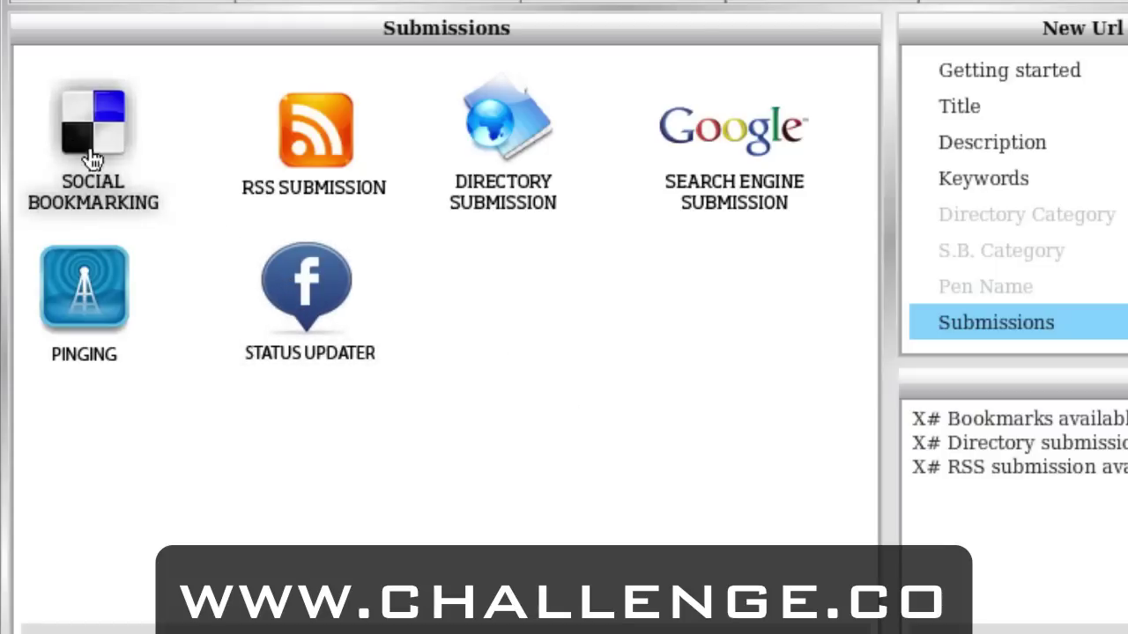
{"action": "left_click", "coordinate": [347, 310]}
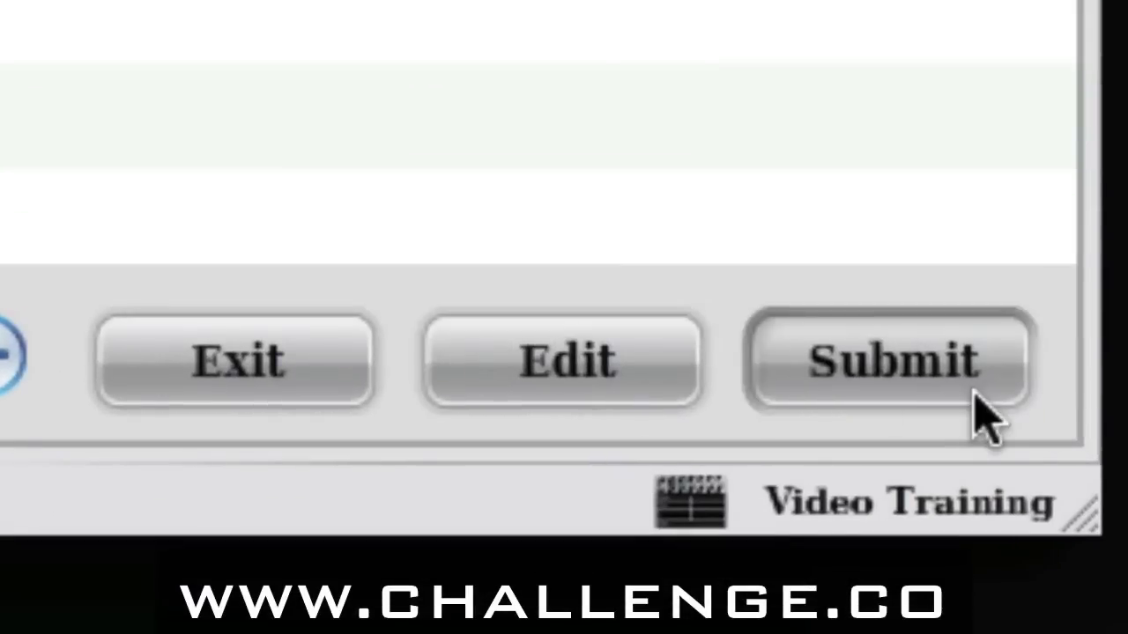
{"action": "left_click", "coordinate": [912, 373]}
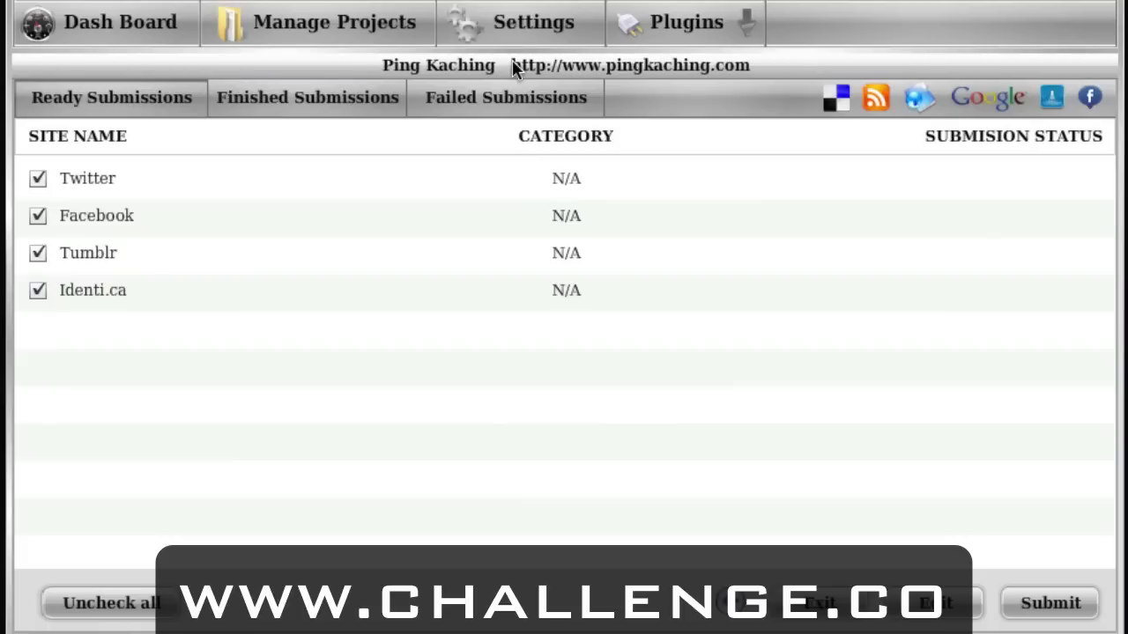
Return to the project list and open the Ping Kaching project to view its URLs.
{"action": "left_click", "coordinate": [366, 29]}
{"action": "left_click", "coordinate": [1099, 364]}
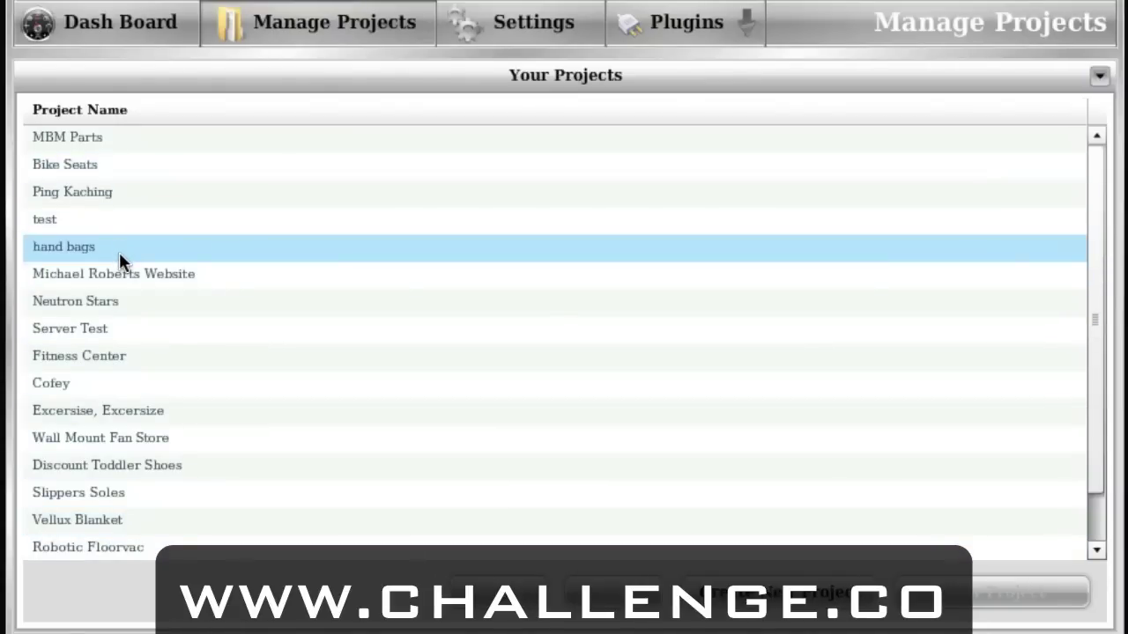
{"action": "double_click", "coordinate": [97, 191]}
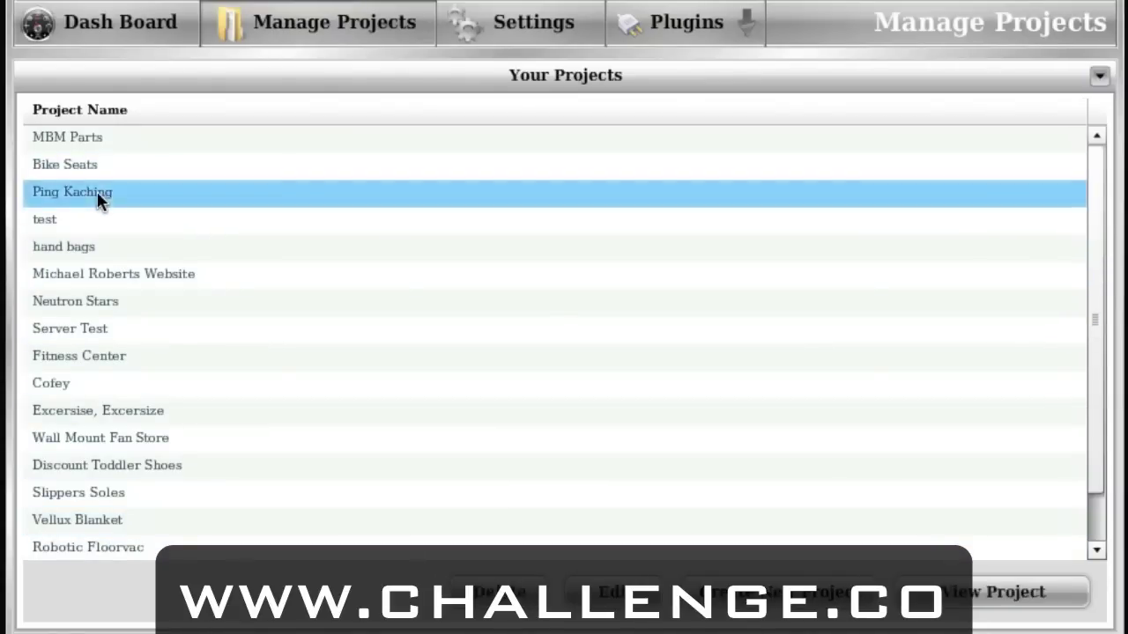
{"action": "left_click", "coordinate": [1097, 365]}
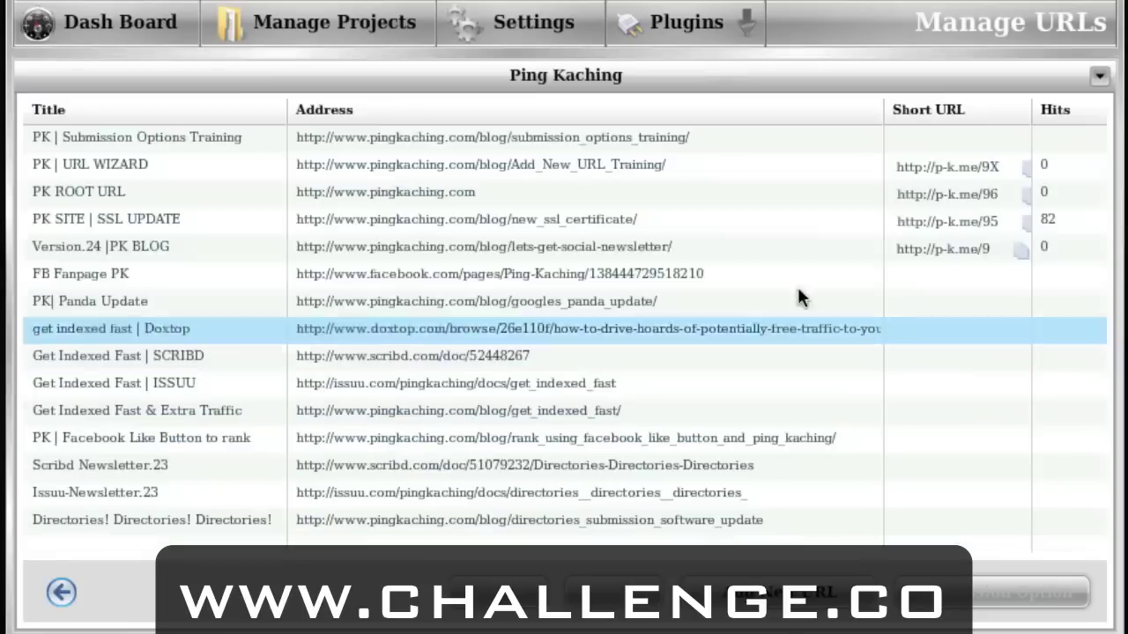